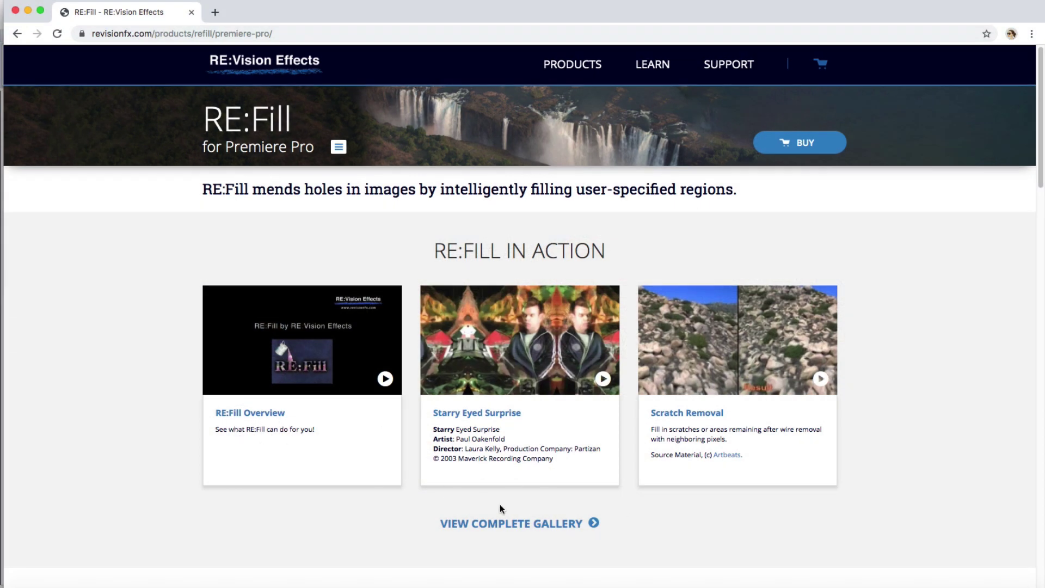
Open the full RE:Fill gallery and browse down through the Technical Demos video cards
left_click(498, 524)
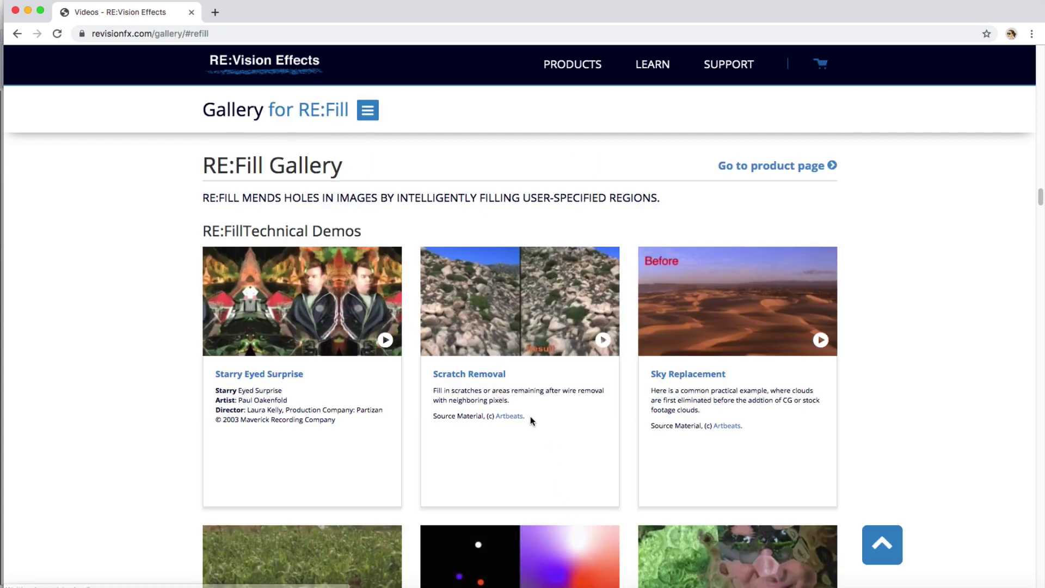
scroll(444, 469, "down", 3)
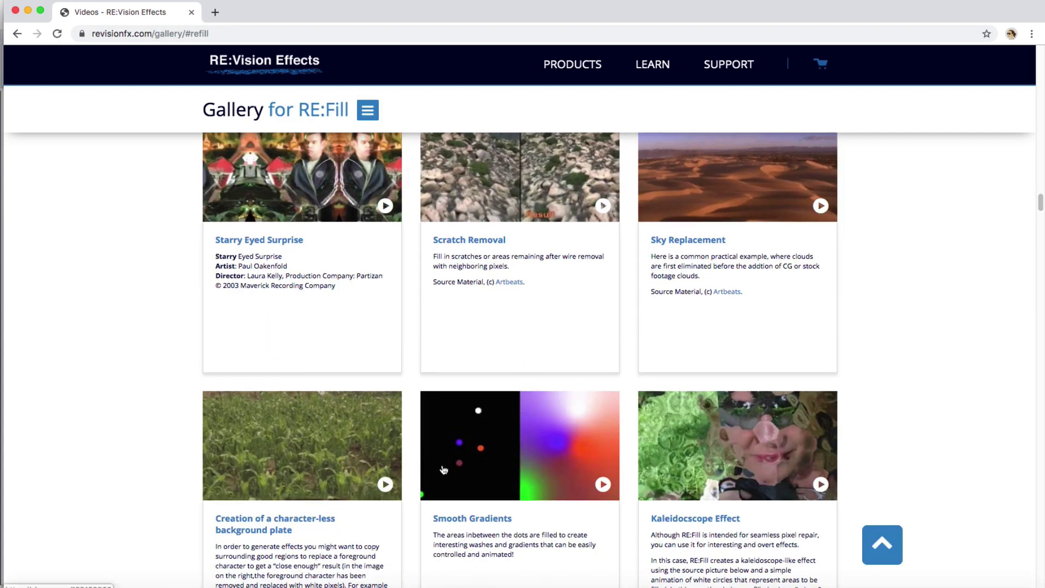
scroll(443, 468, "down", 2)
scroll(444, 468, "up", 3)
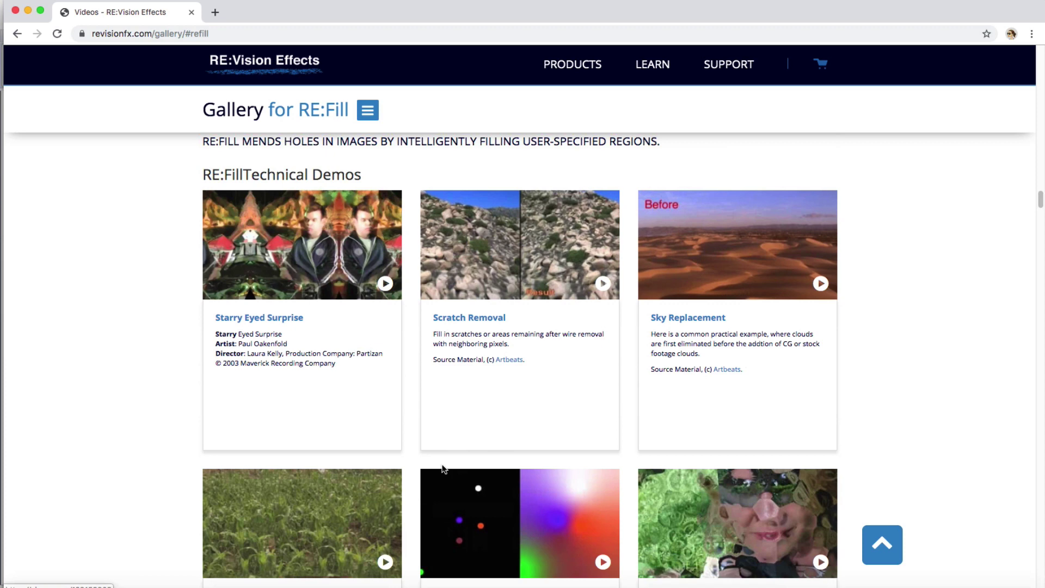
scroll(443, 469, "down", 3)
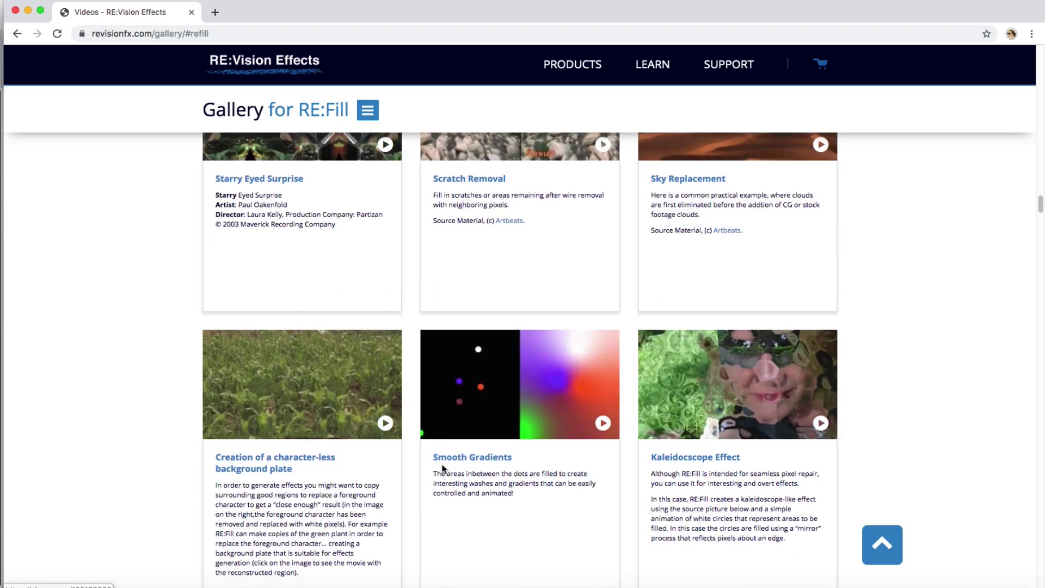
scroll(444, 468, "down", 1)
scroll(444, 468, "down", 1)
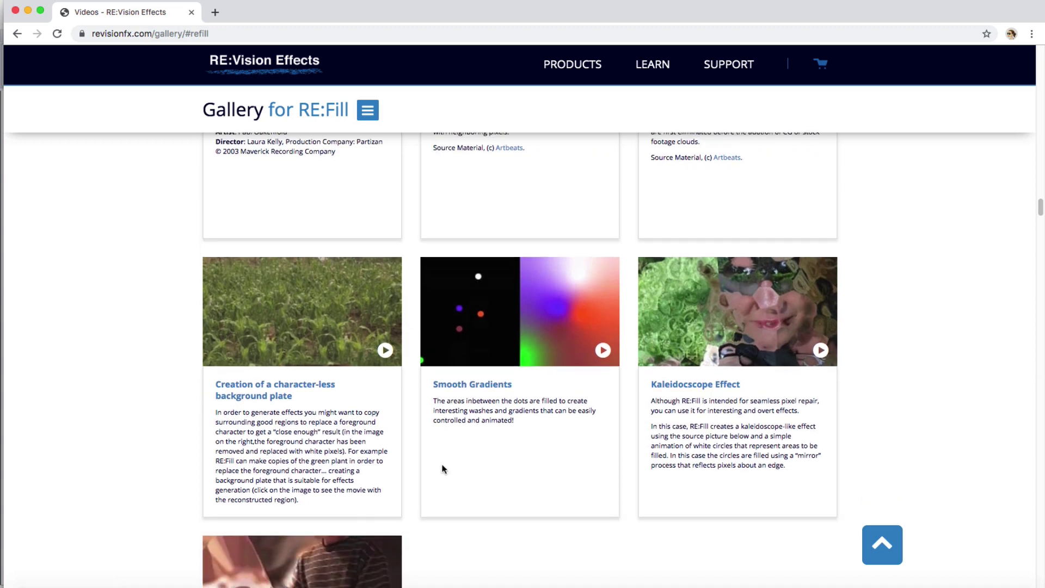
scroll(444, 469, "down", 2)
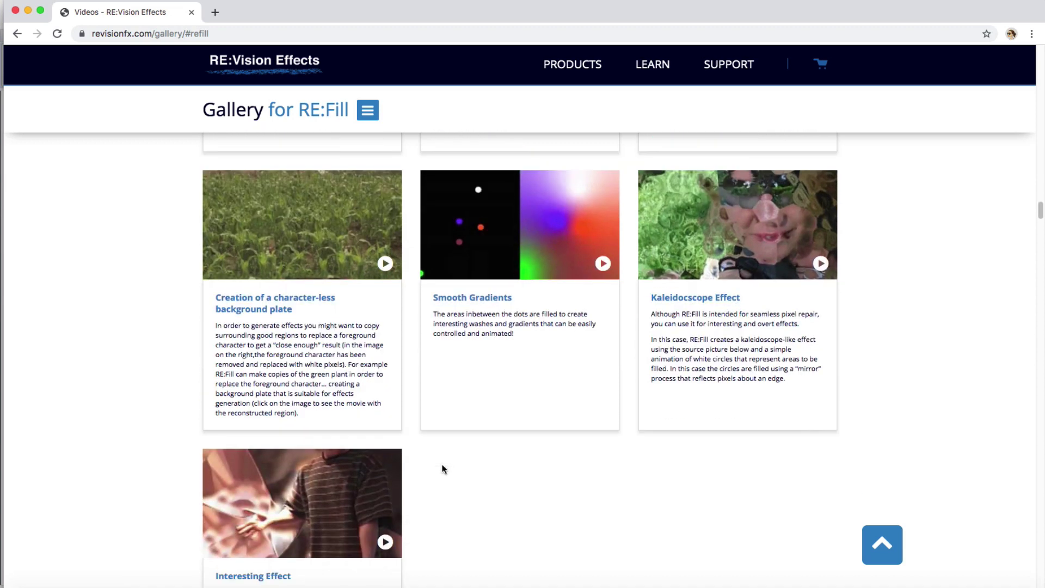
scroll(444, 468, "down", 3)
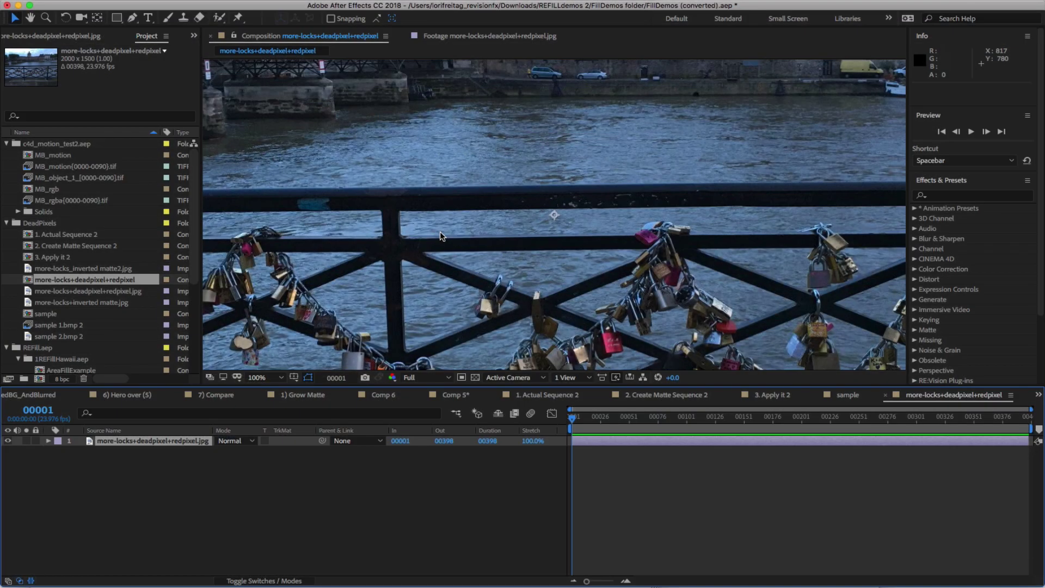
Zoom in on the sky beside the dome and draw a small Pen mask around the black dot
key("comma")
key("comma")
key("comma")
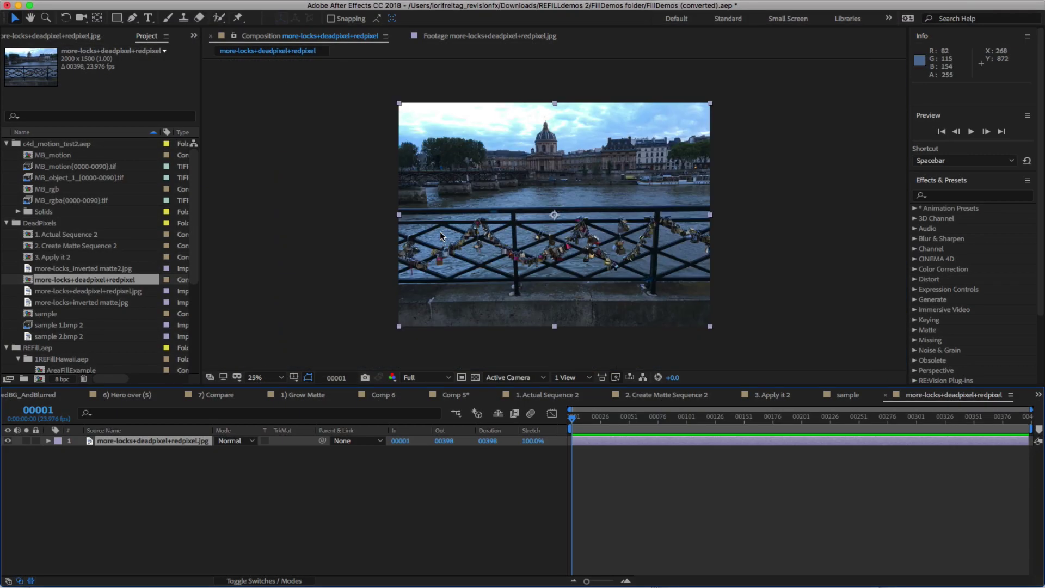
key("period")
key("period")
key("period")
key("period")
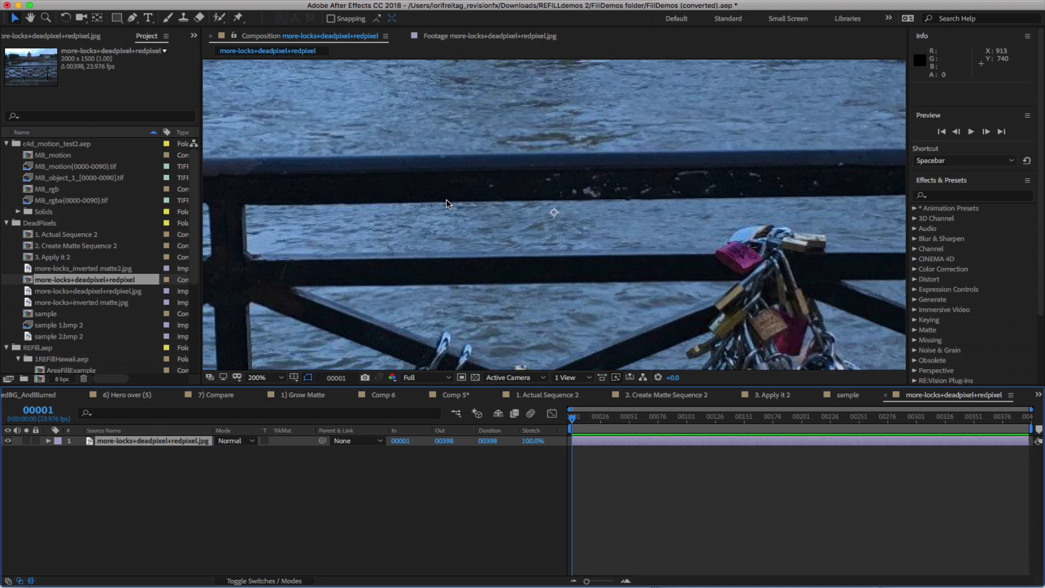
left_click_drag(450, 228, 437, 542)
left_click_drag(544, 81, 566, 311)
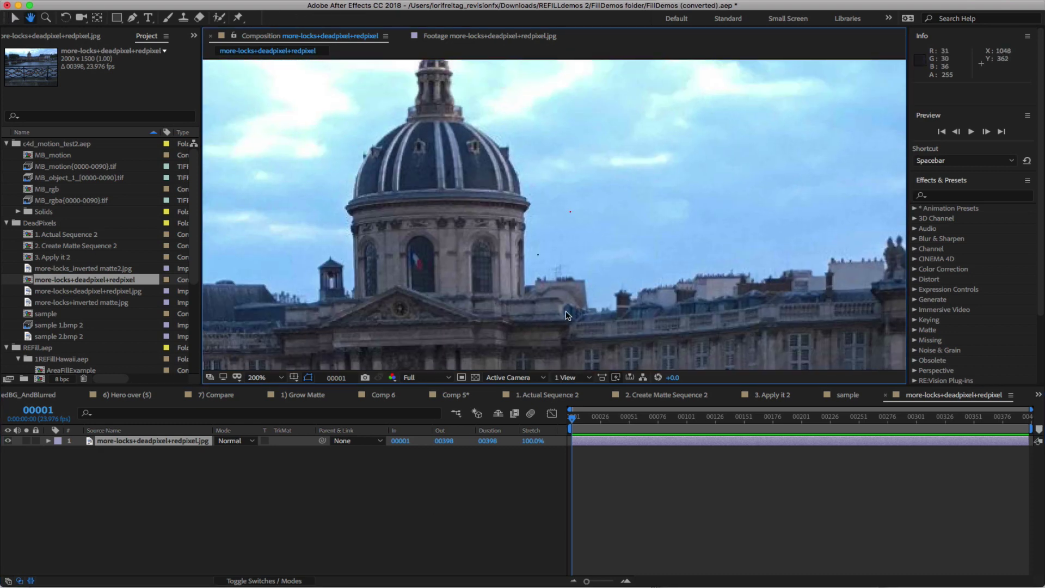
scroll(567, 307, "up", 2)
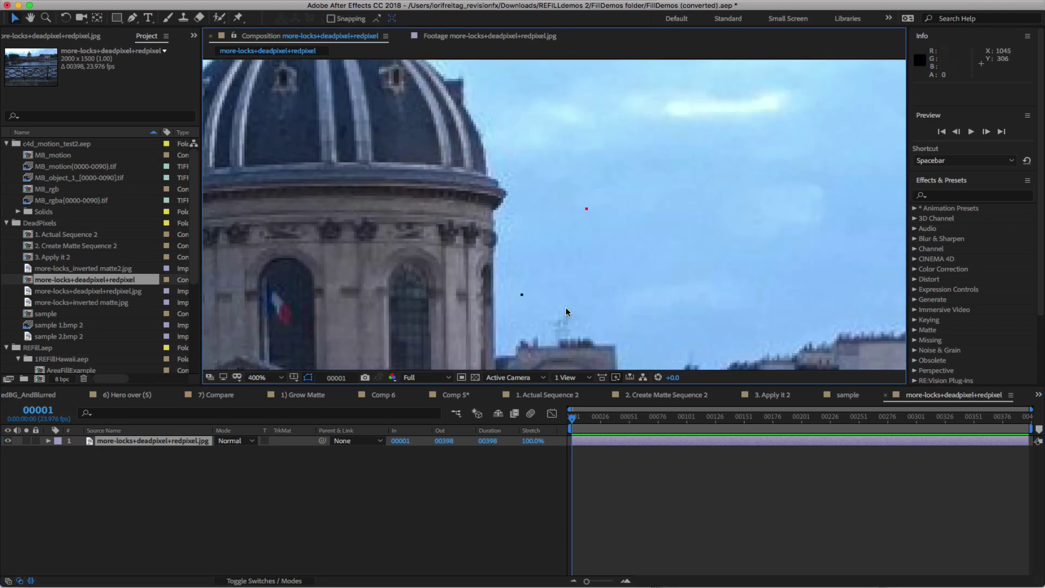
left_click(133, 21)
left_click(511, 297)
left_click_drag(524, 305, 533, 306)
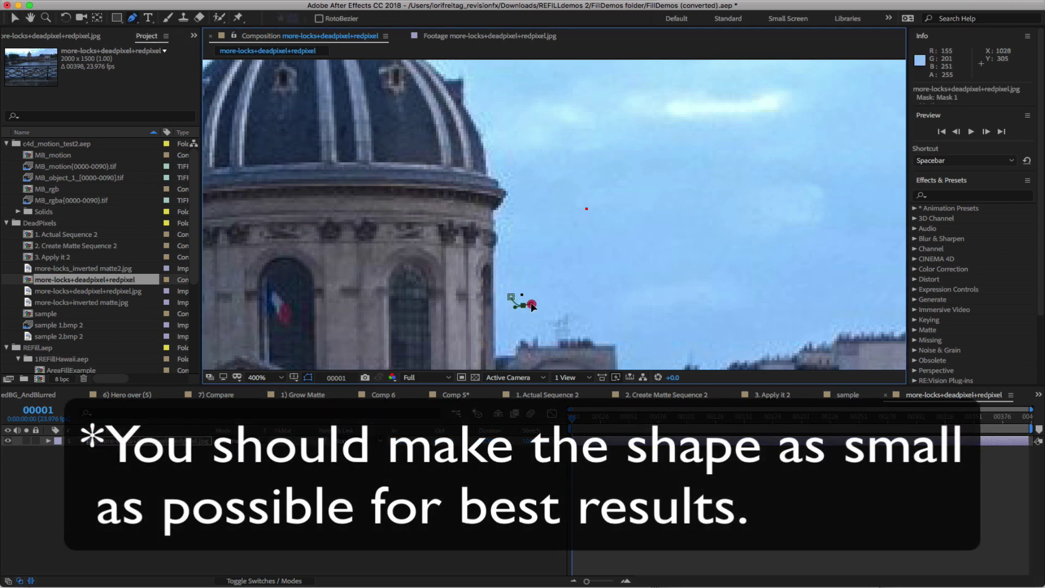
left_click(537, 289)
left_click(517, 284)
left_click(511, 298)
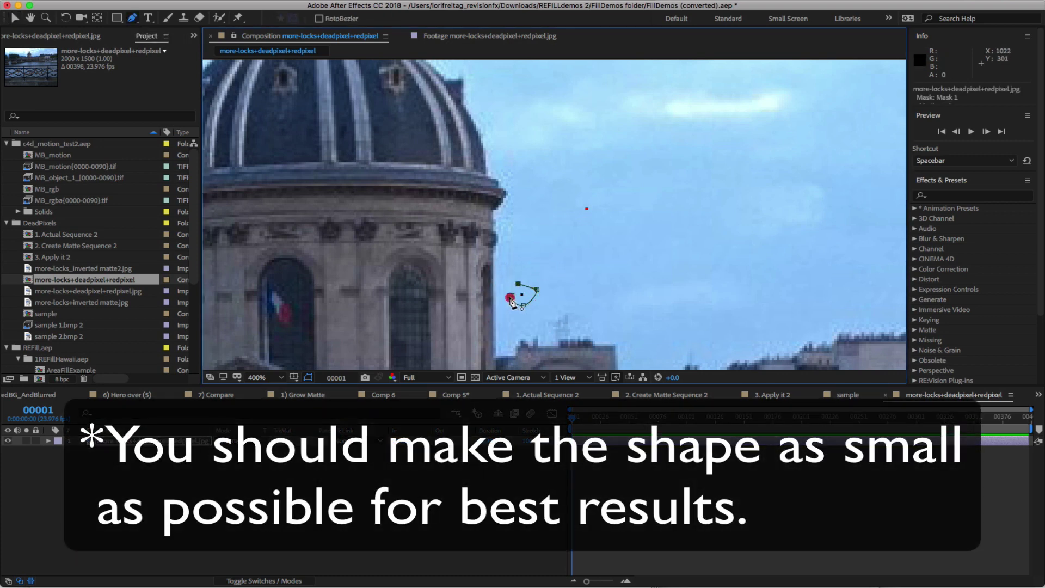
left_click(511, 298)
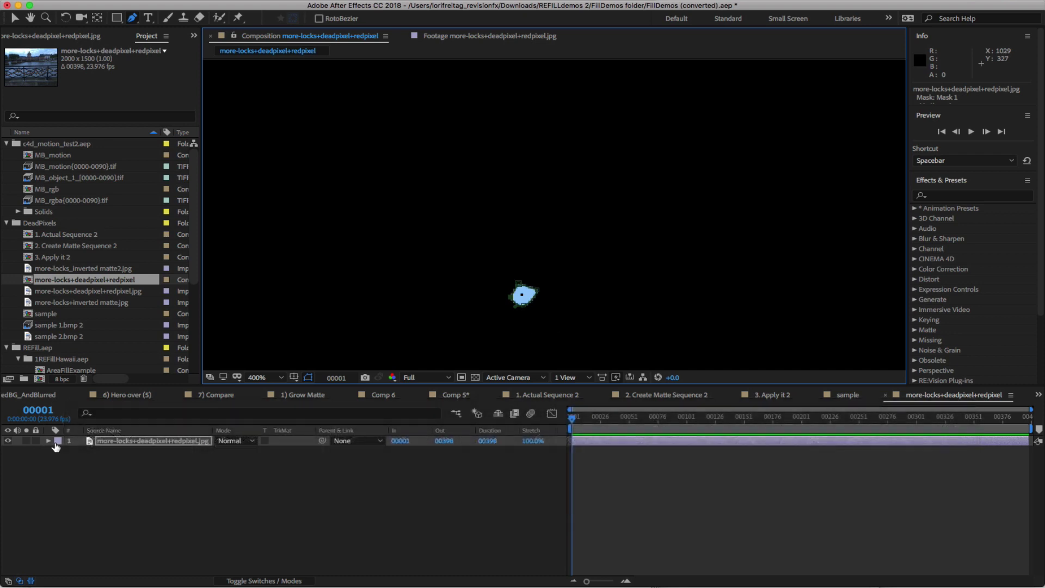
Expand the layer's Masks and set Mask 1 to Inverted
left_click(48, 441)
left_click(60, 452)
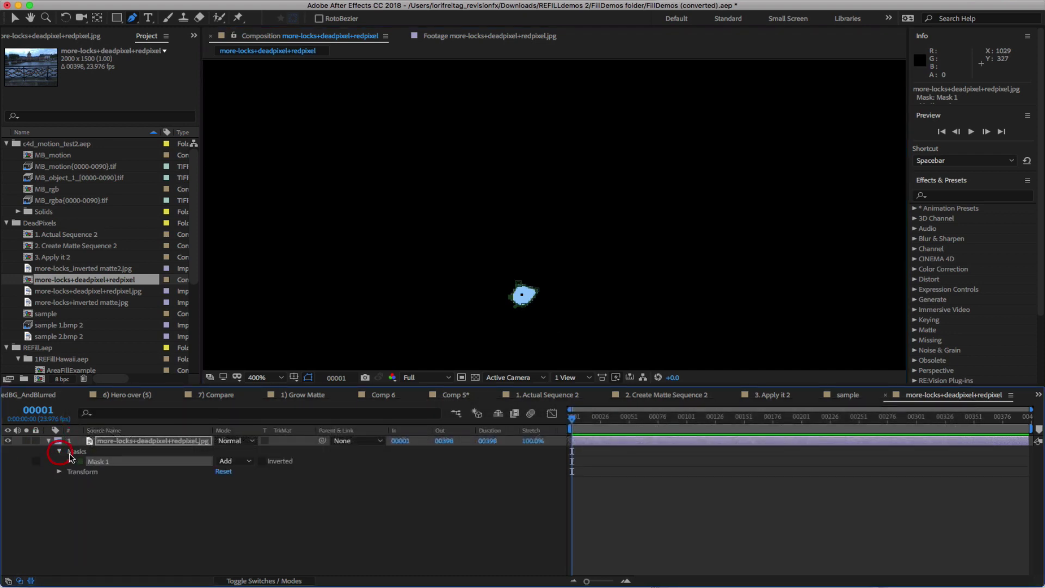
left_click(261, 461)
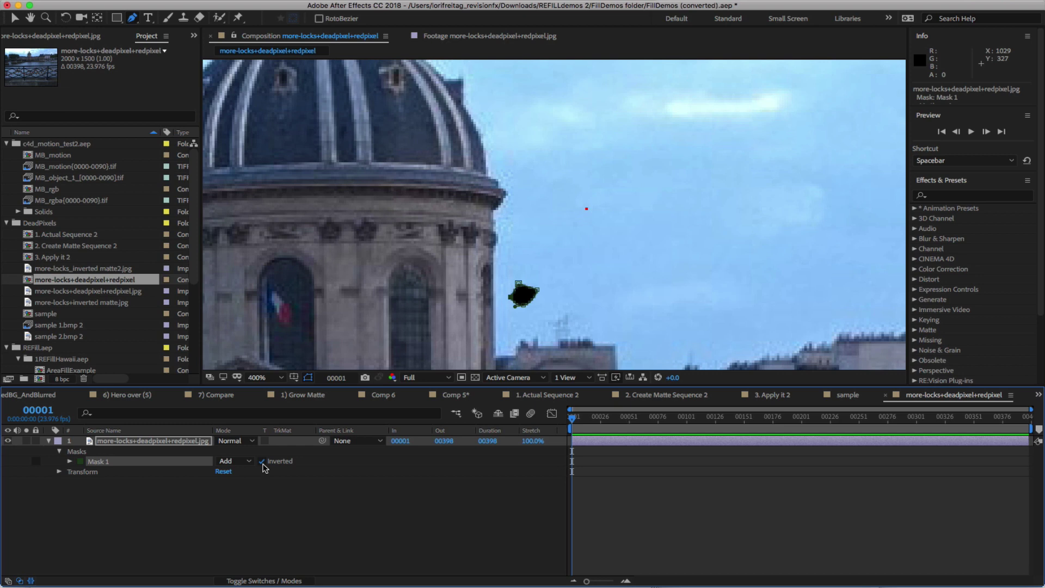
Apply RE:FILL Alpha to the footage with Process set to Fill Alpha
left_click(269, 1)
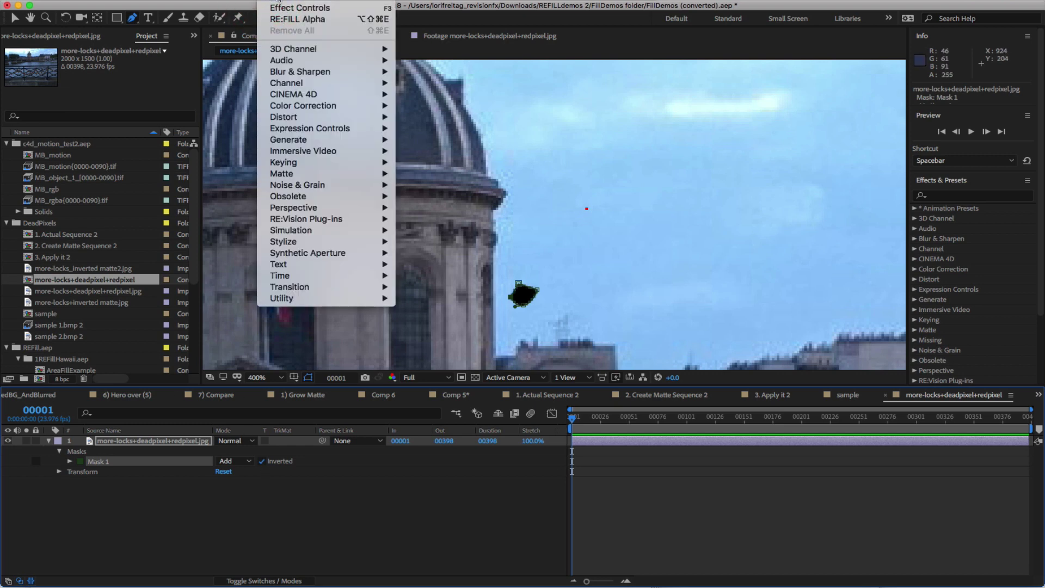
mouse_move(327, 221)
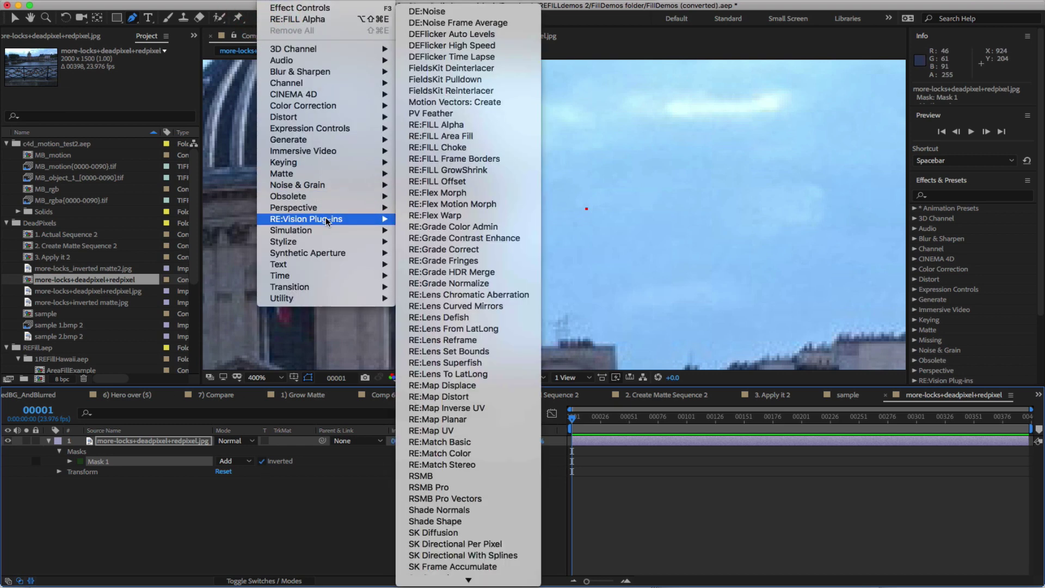
left_click(461, 125)
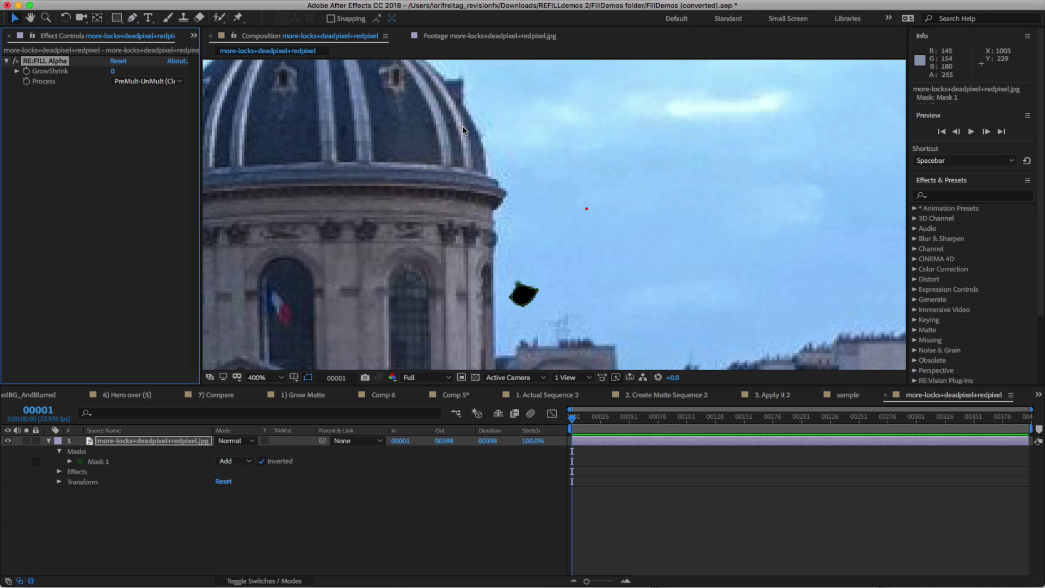
left_click(137, 81)
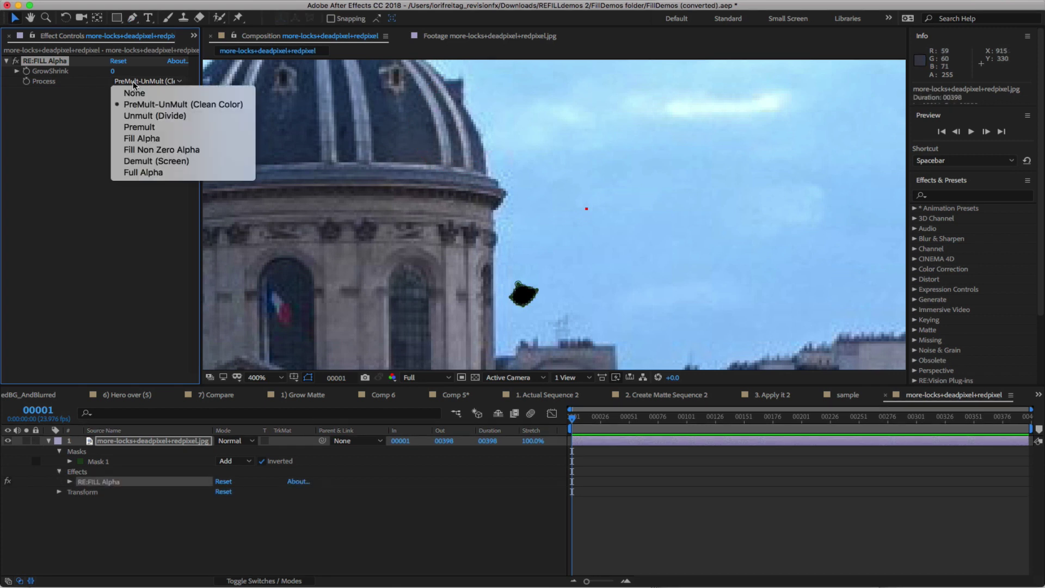
left_click(141, 139)
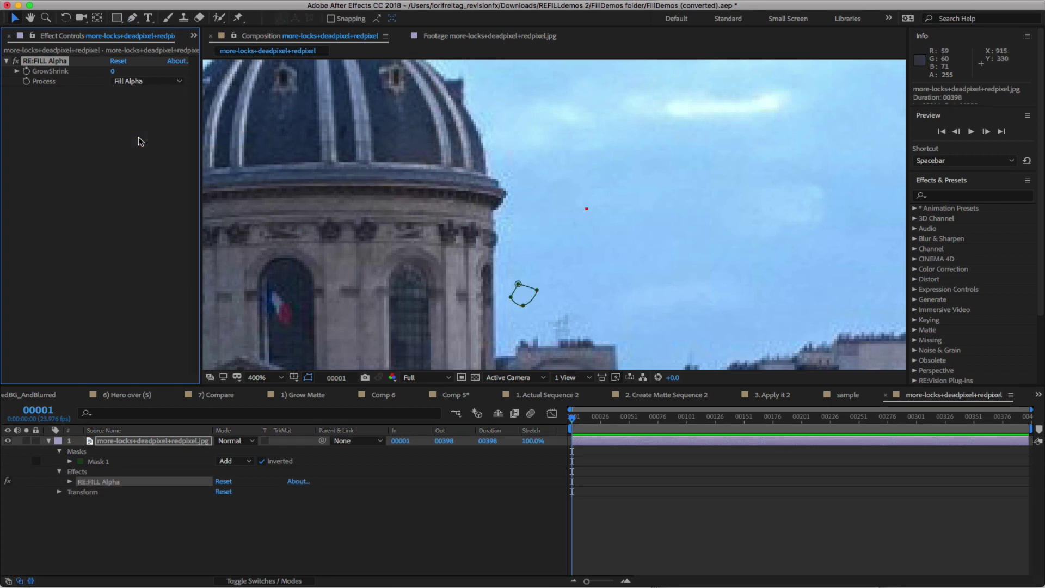
Toggle the mask outline off and on, and magnify the preview to 400% to check the fill
left_click(308, 378)
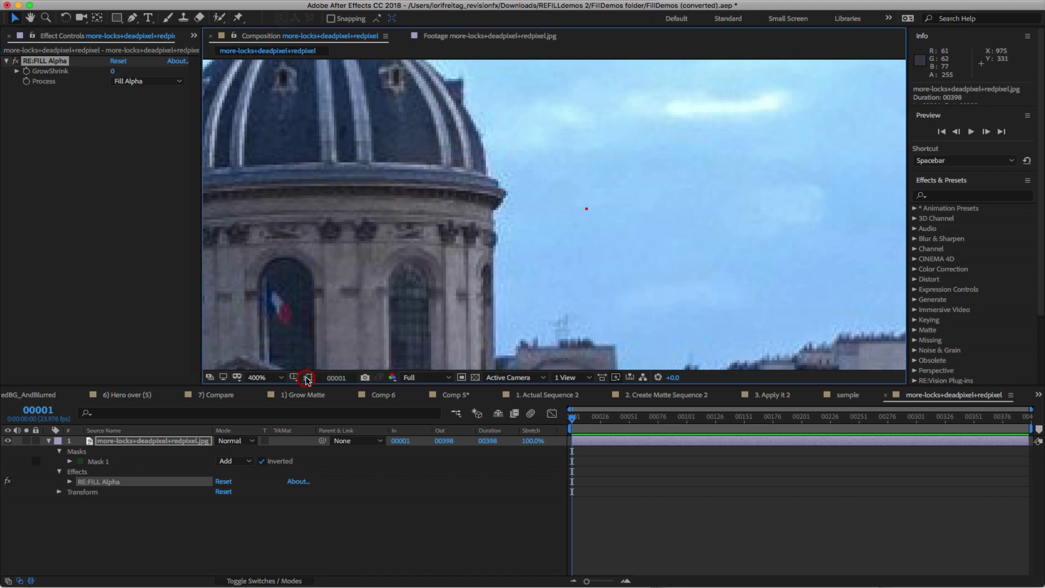
left_click(308, 378)
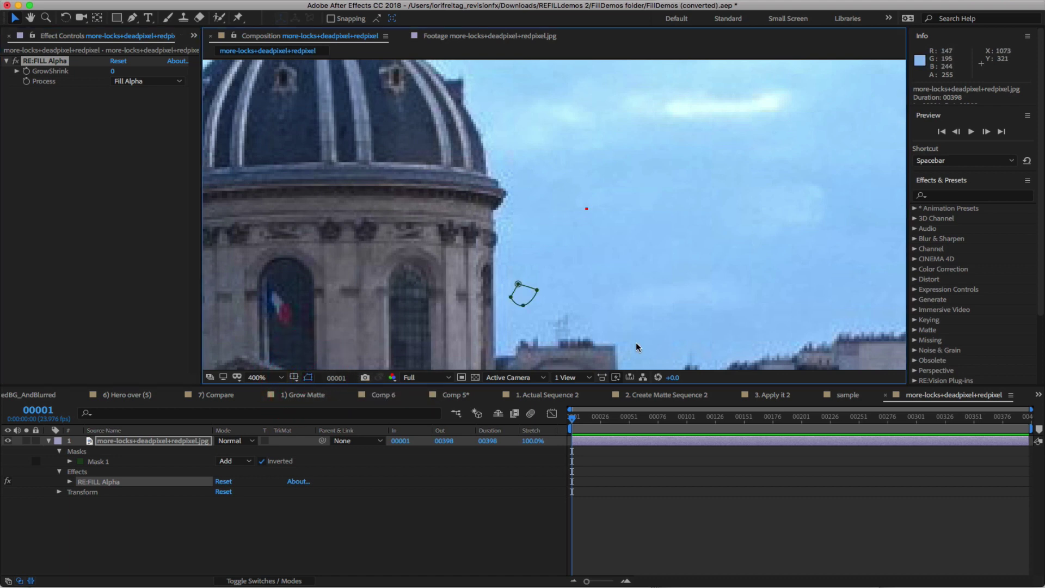
left_click(519, 301)
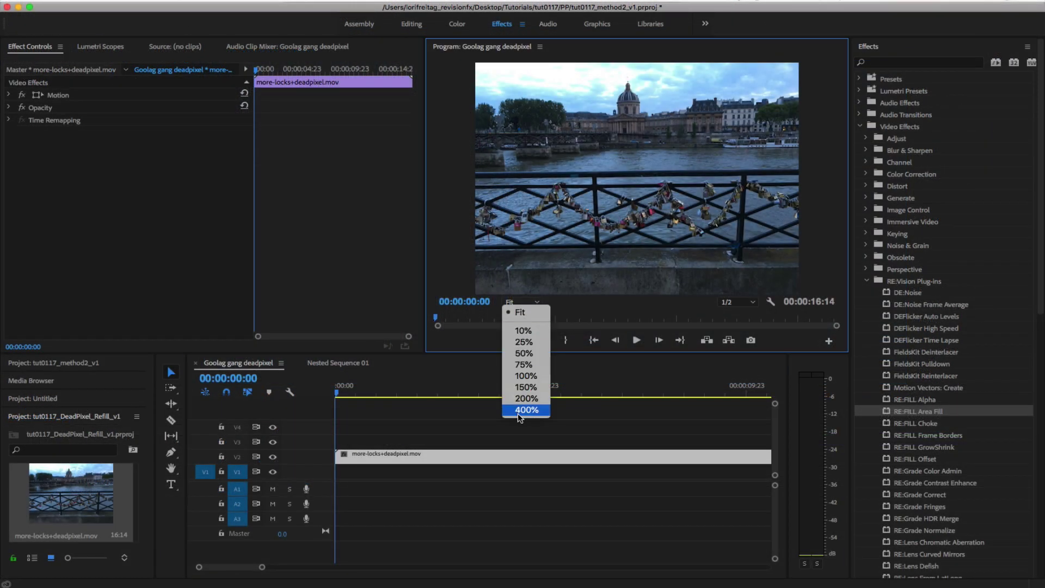
left_click(522, 410)
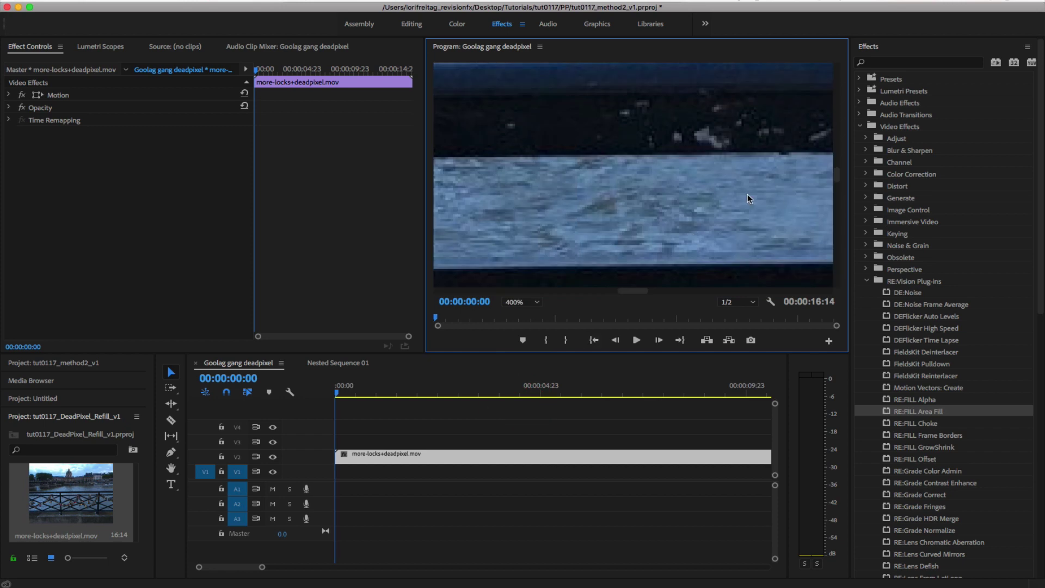
Play the sequence and park the playhead at 00:00:04:04 on the dead pixel
key("space")
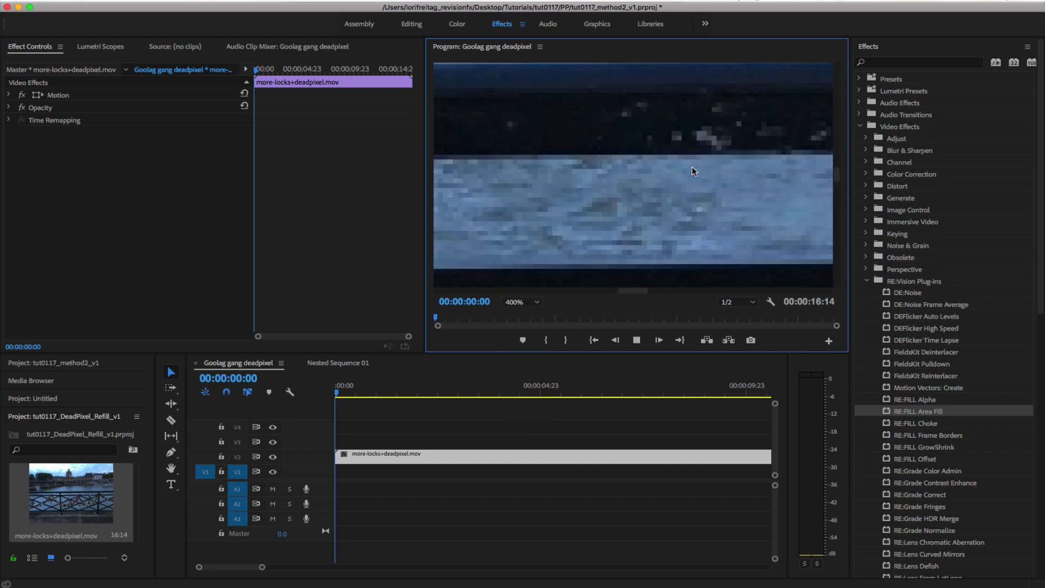
left_click_drag(838, 172, 834, 110)
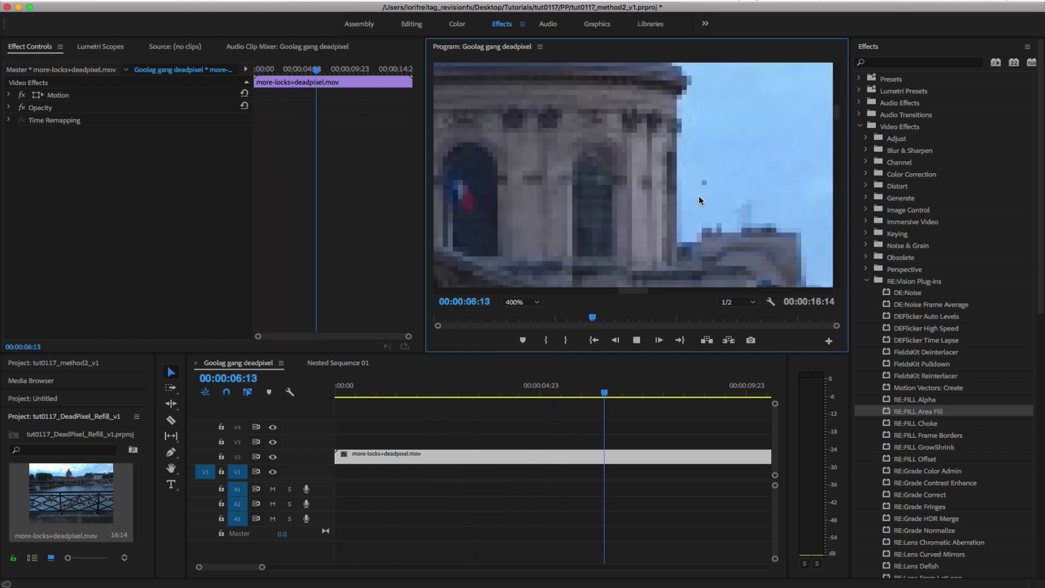
left_click(636, 340)
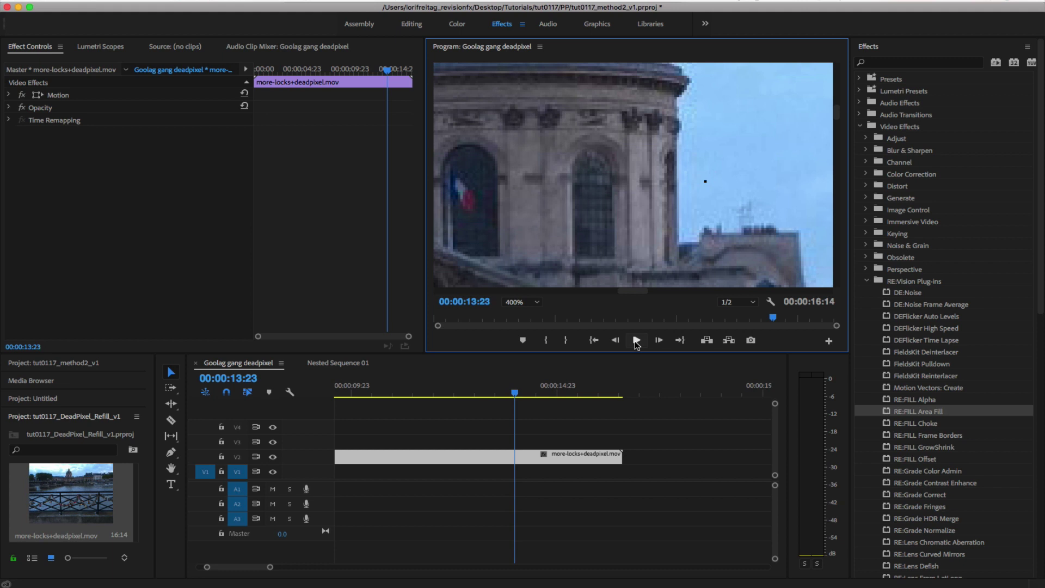
left_click_drag(514, 391, 331, 381)
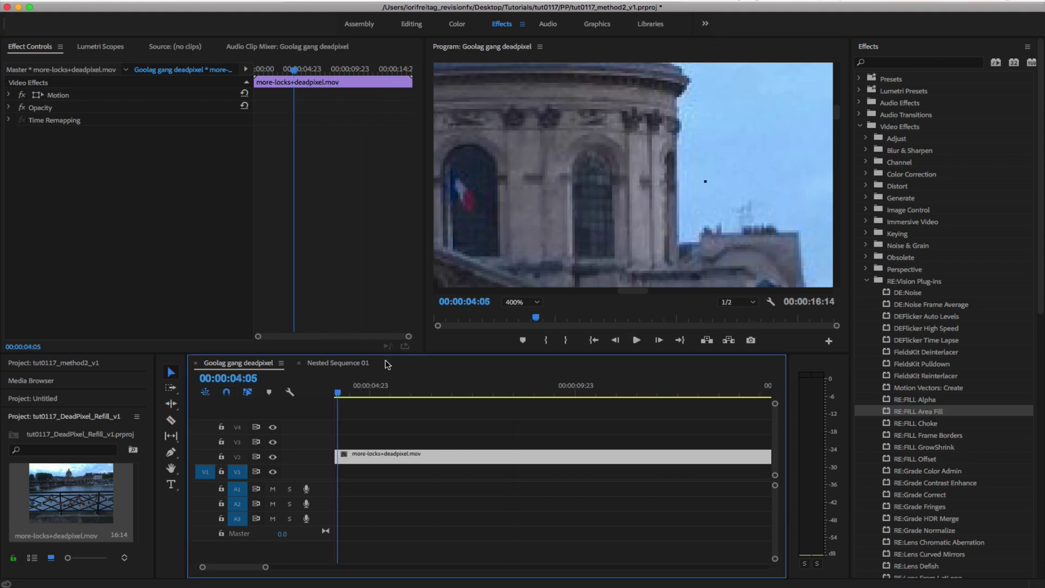
left_click(615, 340)
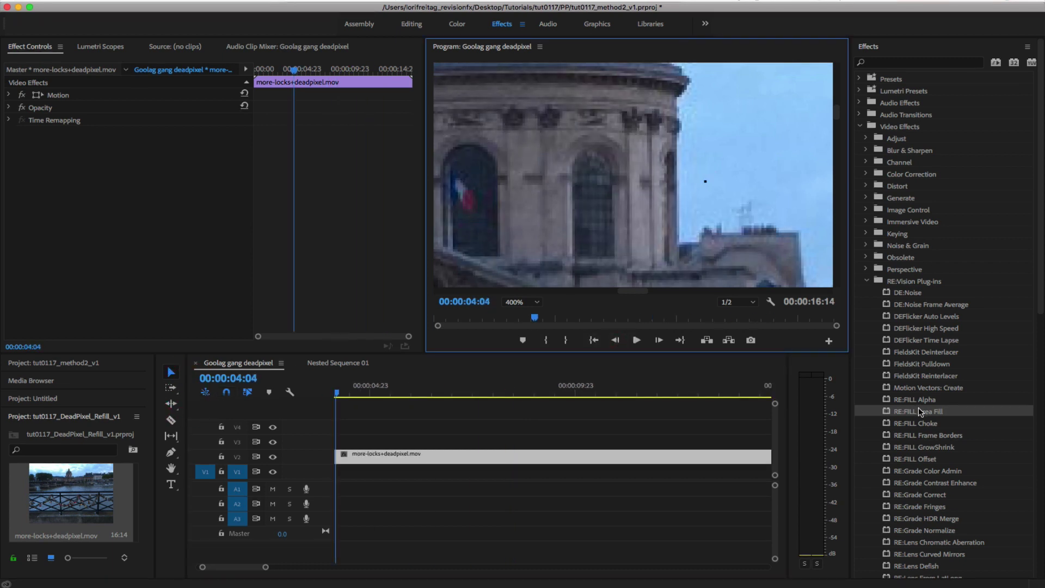
Draw a small red shape over the dead pixel and stretch its Graphic clip to the footage length
left_click(170, 451)
left_click(693, 183)
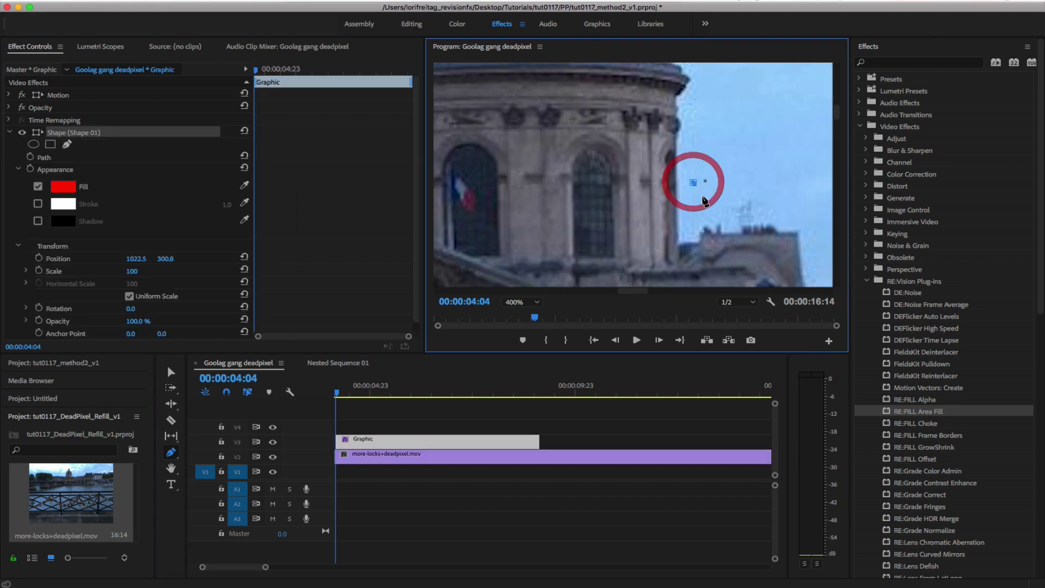
left_click(708, 194)
left_click(718, 175)
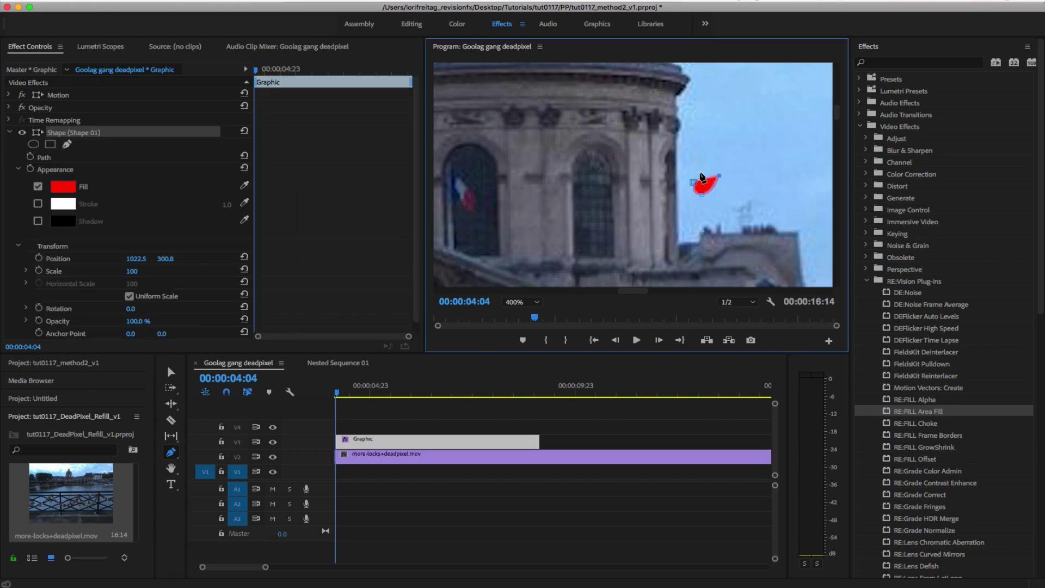
left_click(702, 177)
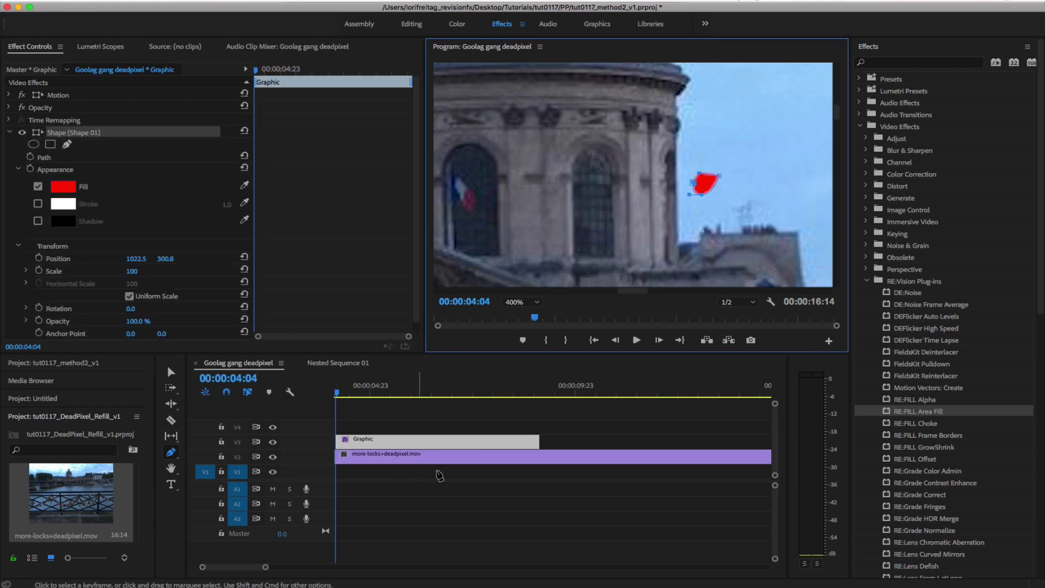
key("v")
left_click_drag(539, 441, 741, 438)
Extend the red mask Graphic from sequence start to the Paris clip's end on the track below
left_click_drag(660, 442, 693, 445)
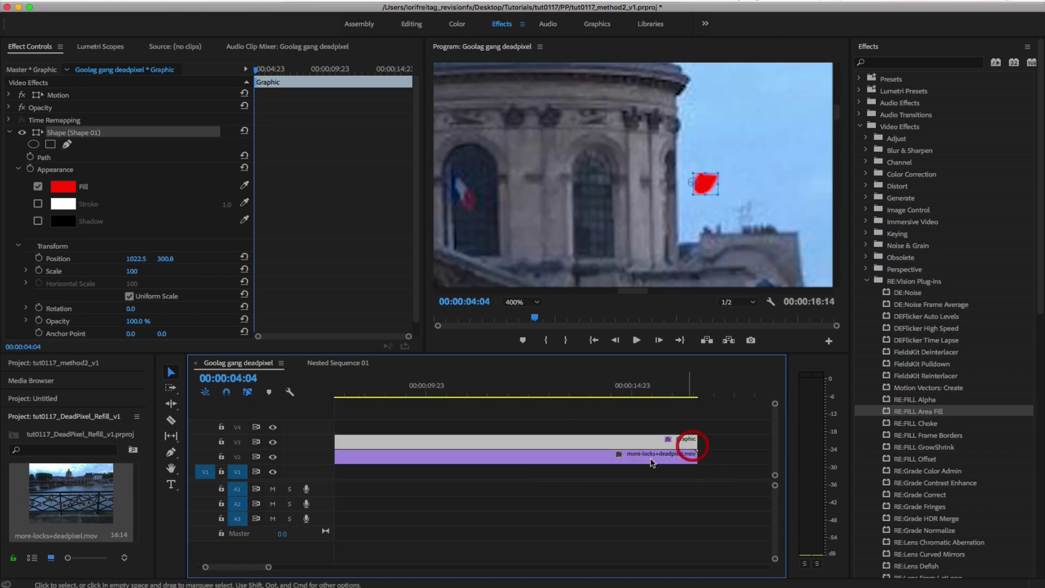
left_click(594, 340)
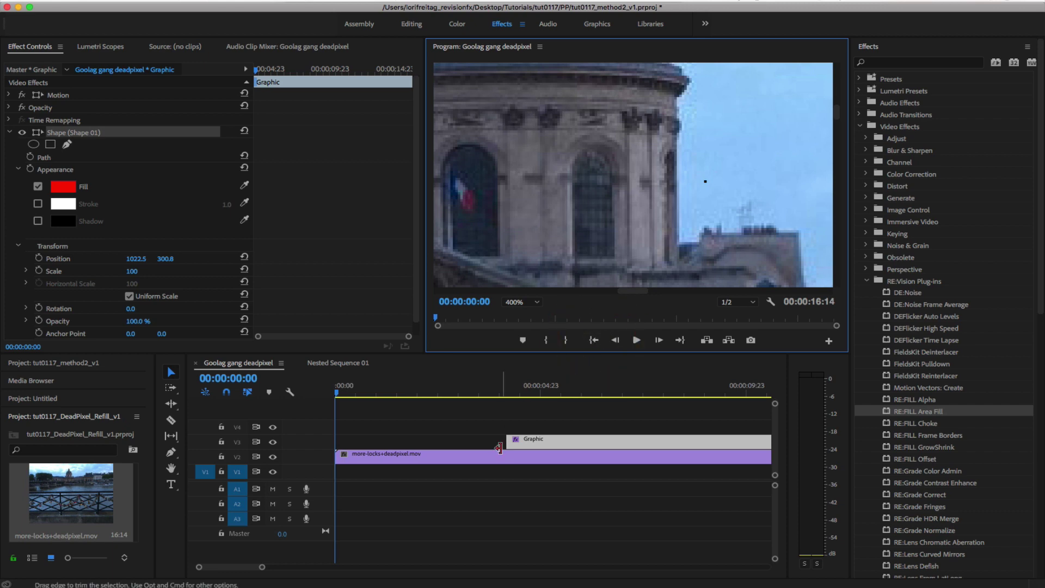
left_click_drag(499, 448, 375, 473)
Nest the mask Graphic clip as Nested Sequence 03
right_click(456, 472)
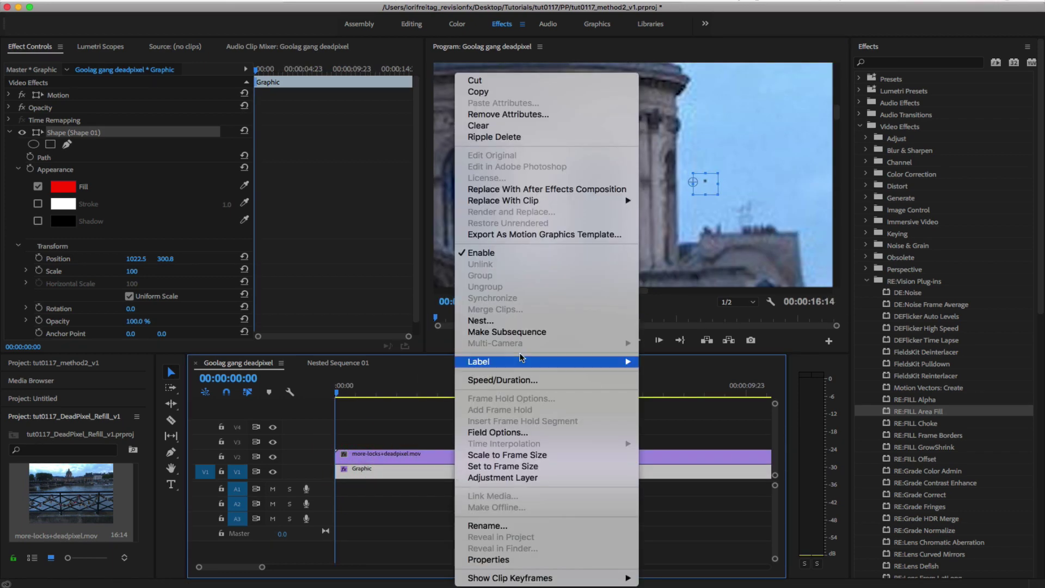
left_click(517, 321)
left_click(548, 313)
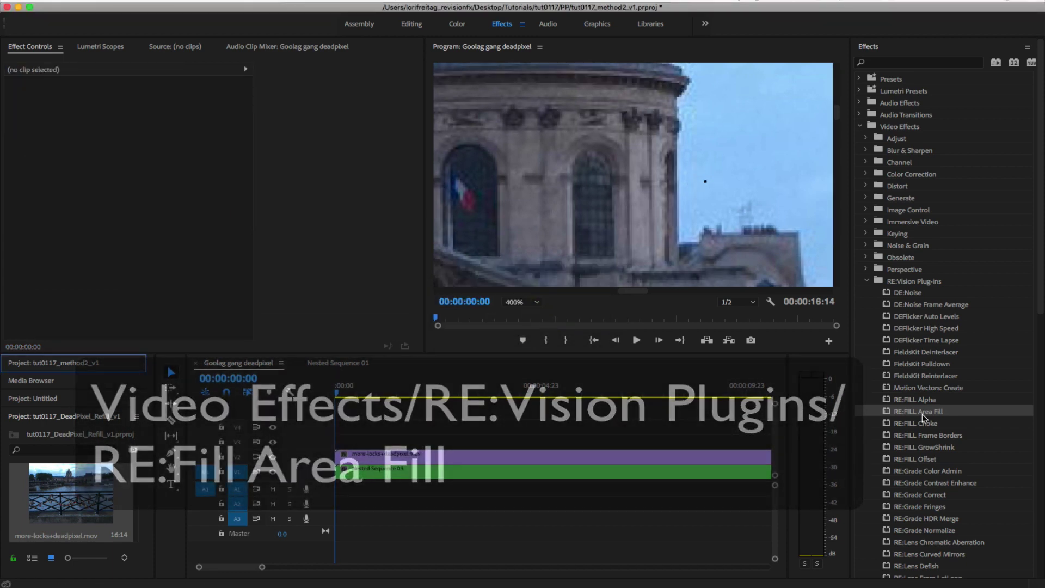
Drop RE:FILL Area Fill on more-locks+deadpixel.mov, keeping Alpha holes with ALT Source Video 1
left_click_drag(924, 416, 611, 460)
left_click(146, 172)
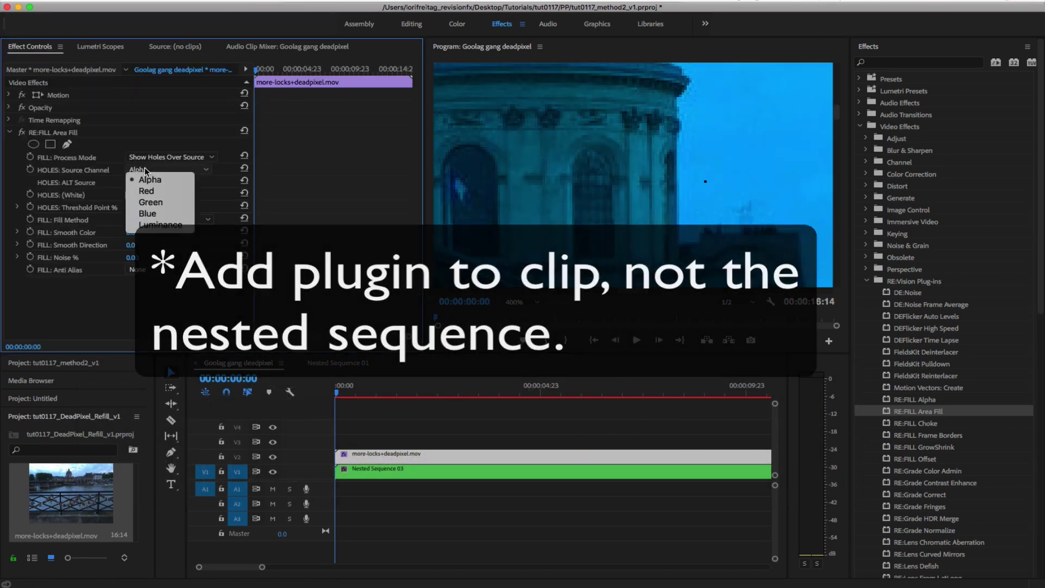
left_click(148, 179)
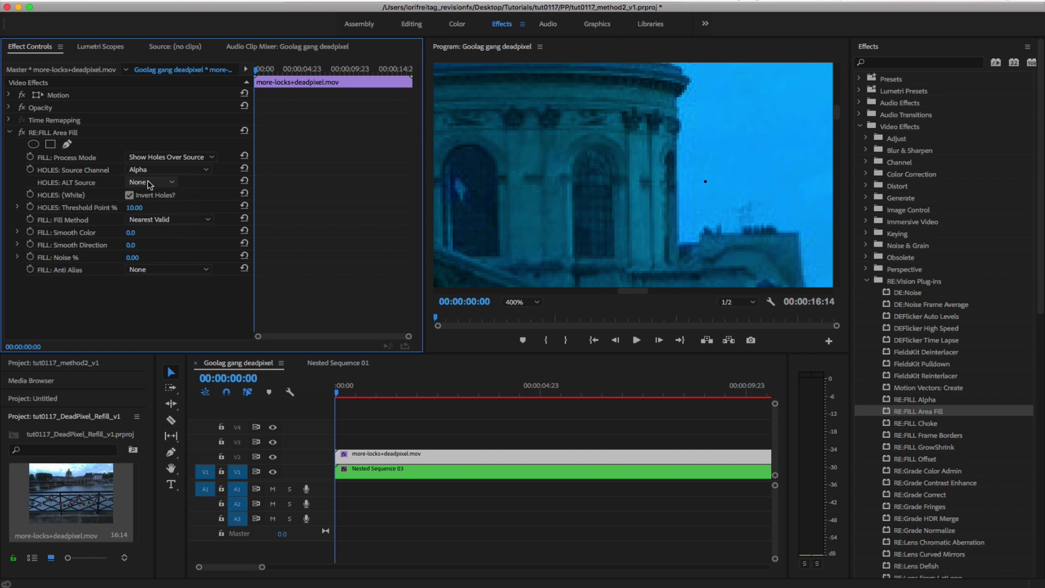
left_click(149, 183)
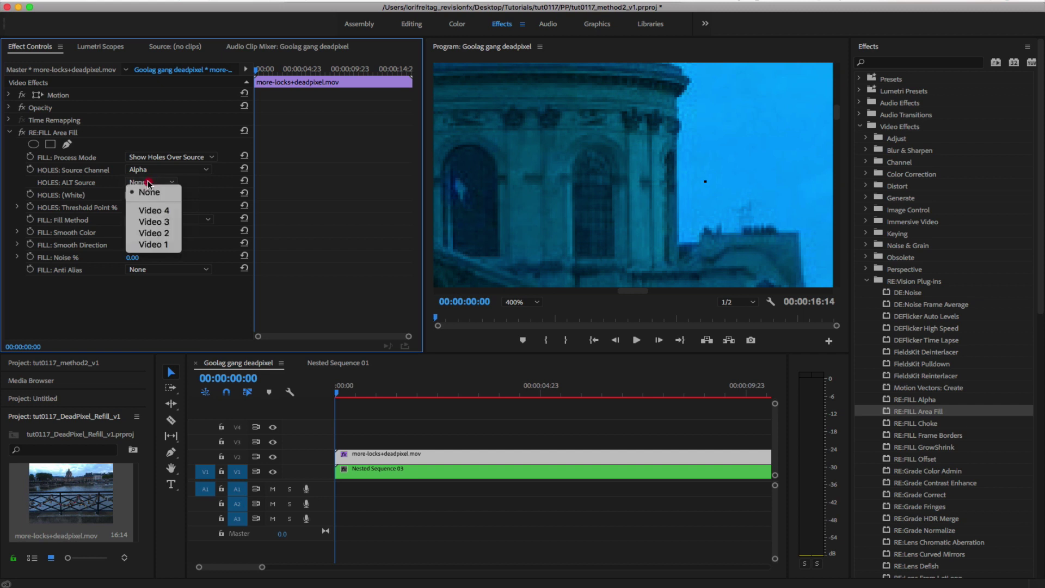
left_click(148, 246)
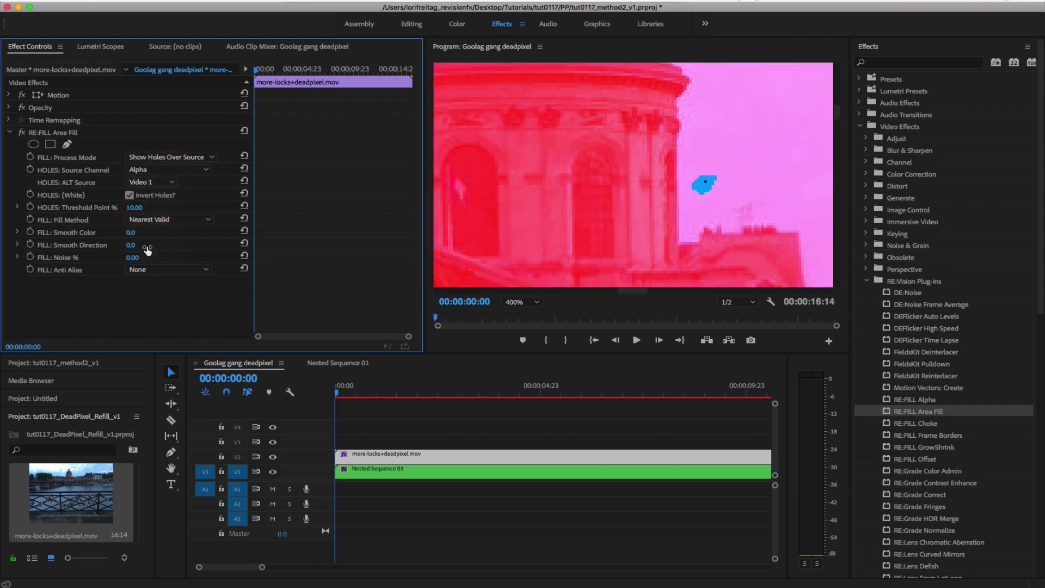
Turn off Invert Holes? and set Process Mode to Filled with Fill Method Blended Neighborhood
left_click(129, 194)
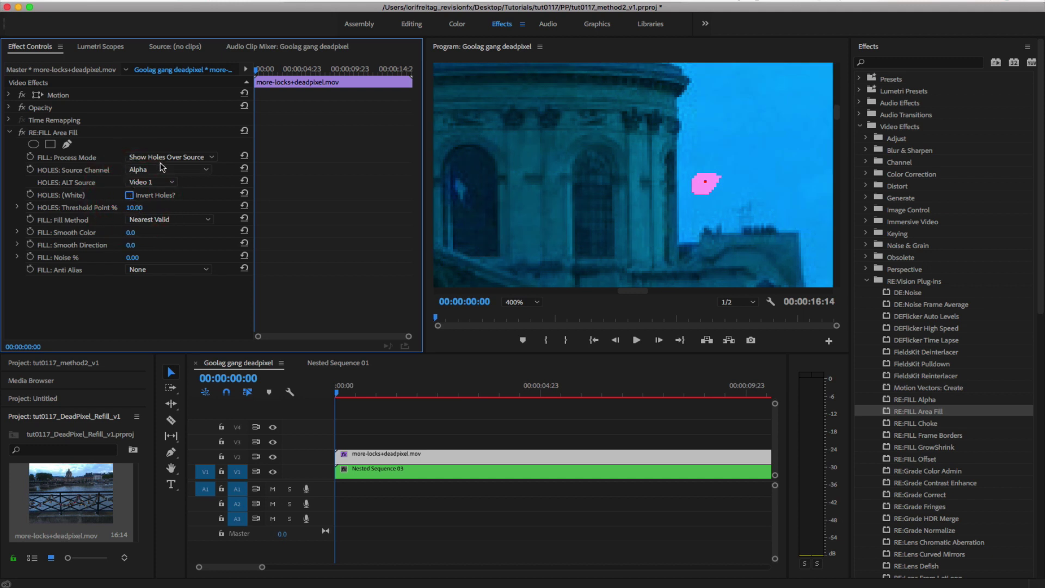
left_click(147, 157)
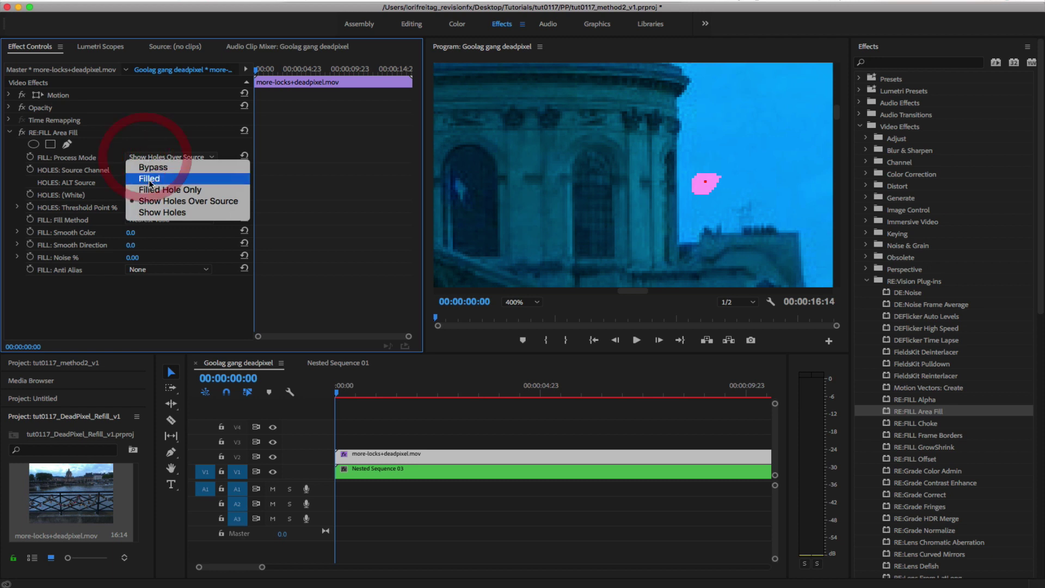
left_click(148, 178)
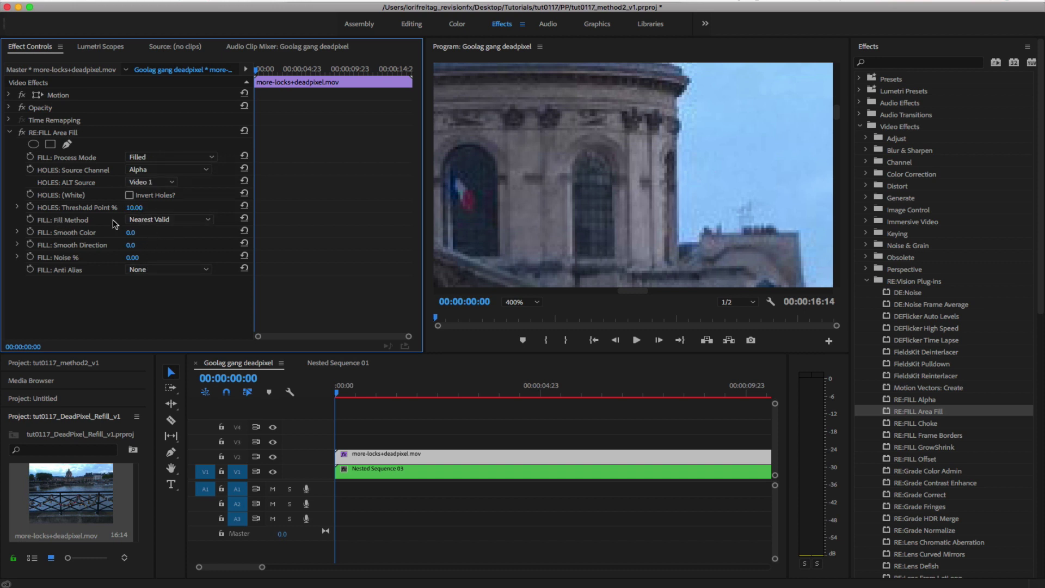
left_click(175, 220)
left_click(175, 228)
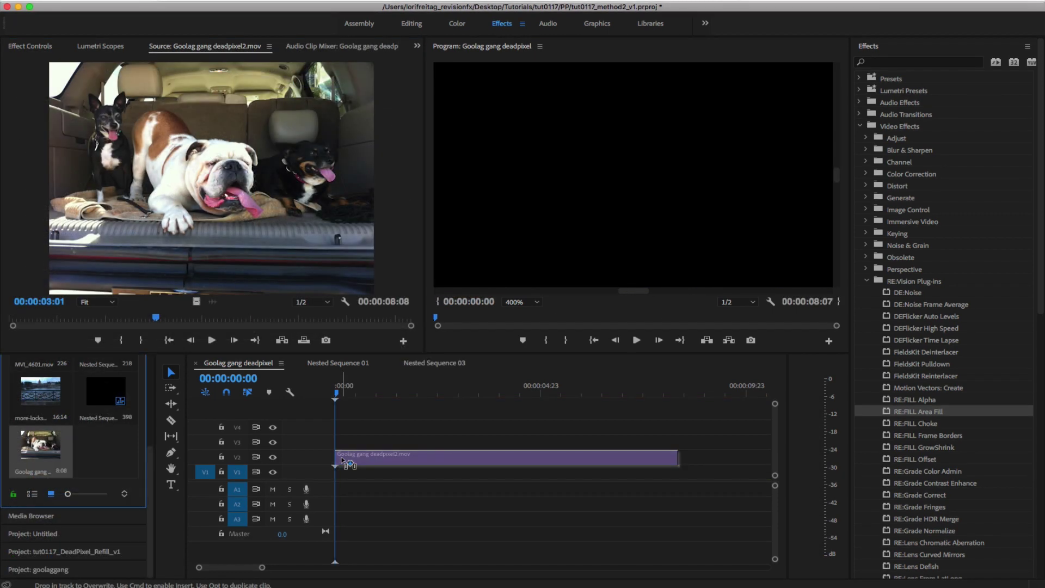
Add Goolag gang deadpixel2.mov to the sequence and set the Program preview to 200%
left_click_drag(338, 460, 343, 461)
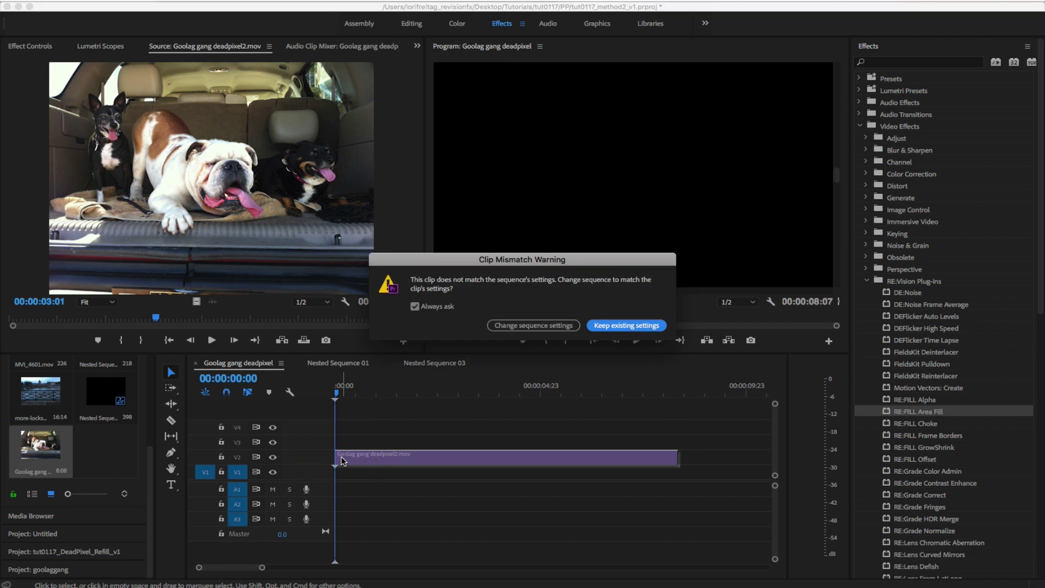
left_click(525, 325)
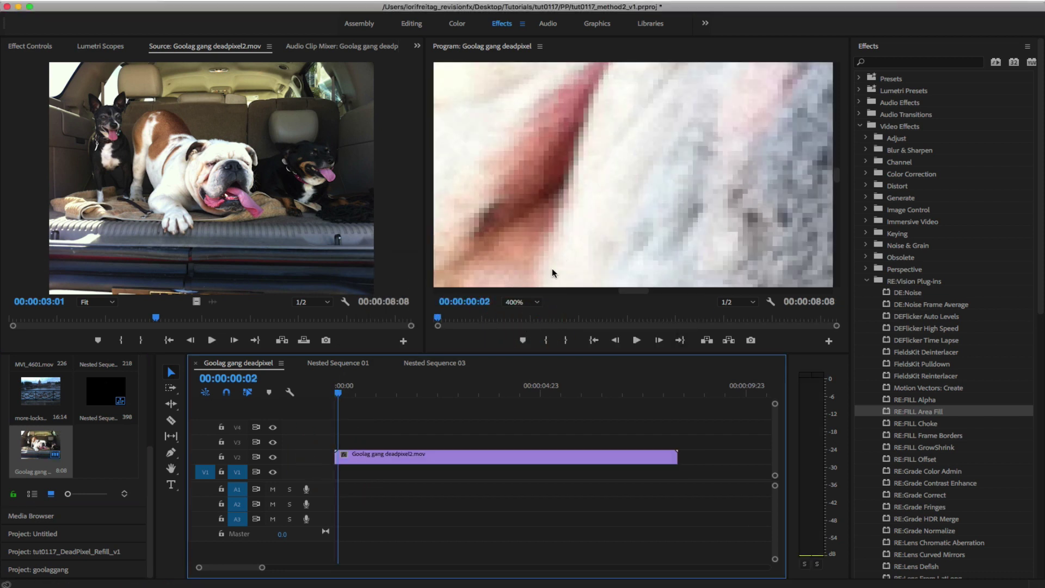
left_click(520, 303)
left_click(526, 399)
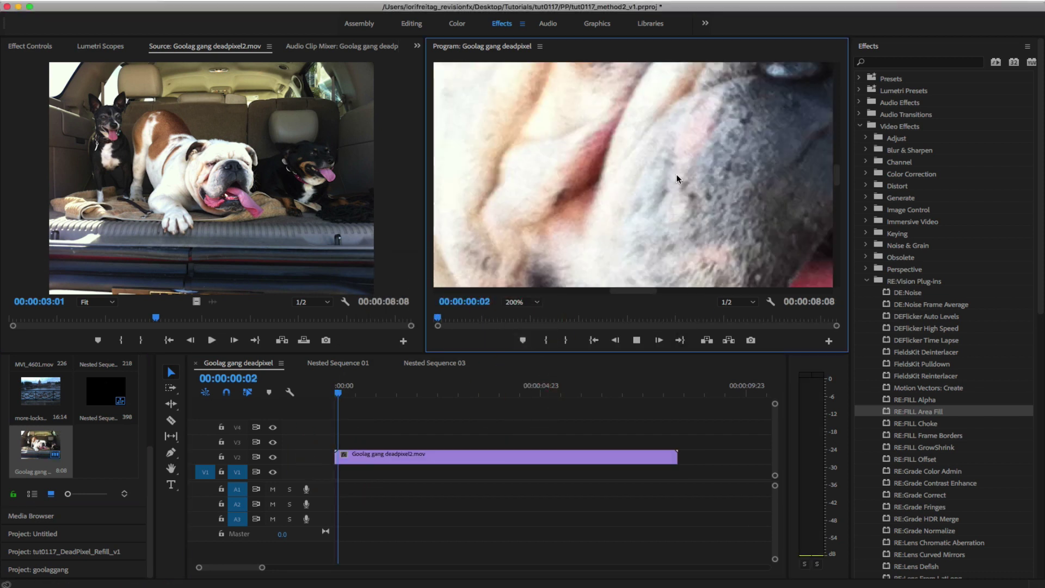
Stop at 00:00:01:05 and pan to the dead pixel in the bulldog's brown fur
left_click(635, 251)
mouse_move(836, 166)
left_mouse_down()
mouse_move(832, 119)
mouse_move(821, 154)
left_mouse_up()
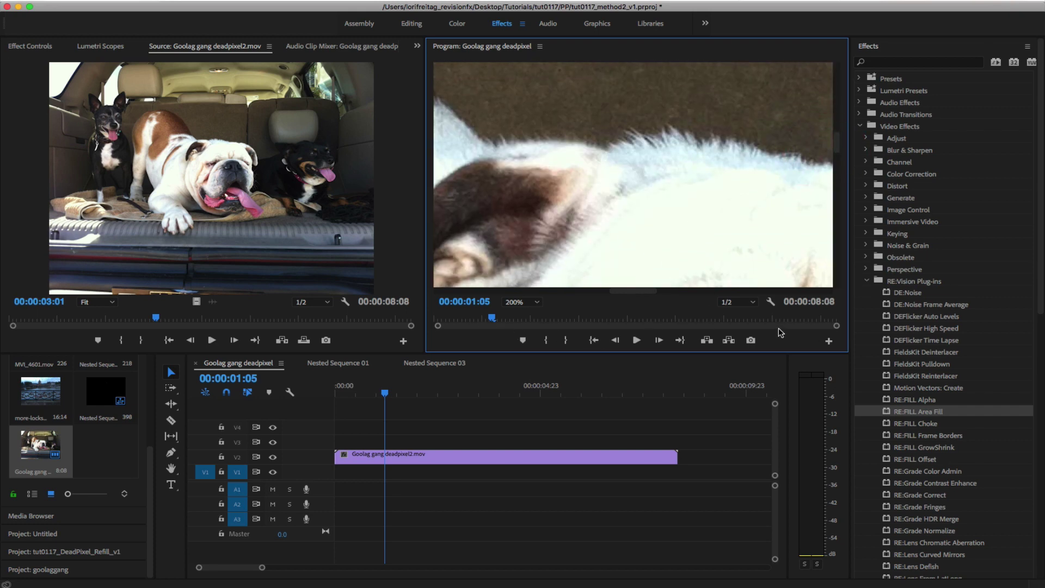
left_click_drag(633, 291, 583, 292)
scroll(708, 191, "up", 3)
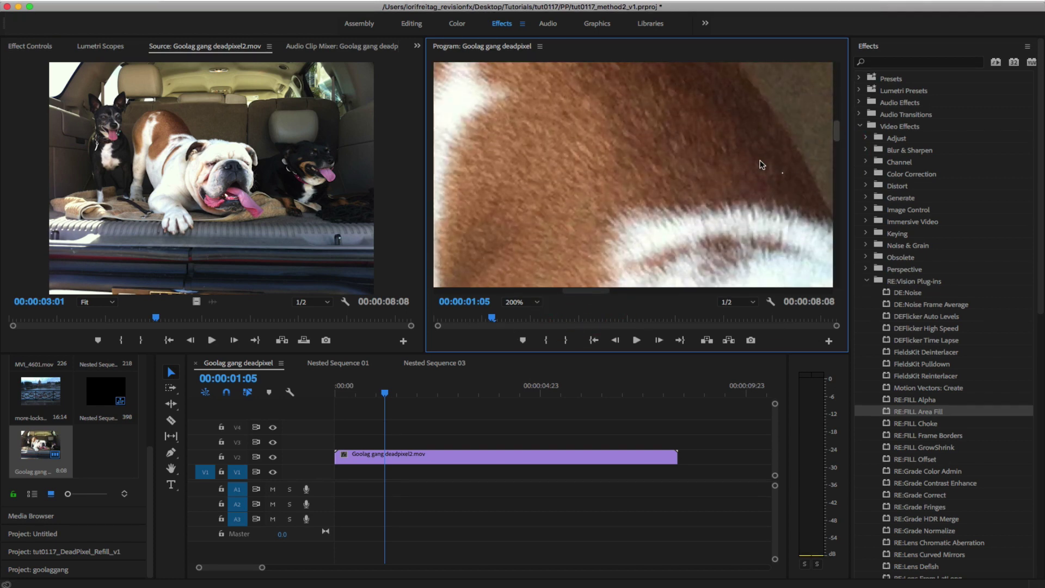
Draw a red shape over the bulldog's dead pixel and place its full-length Graphic on V1
left_click(169, 451)
left_click(776, 170)
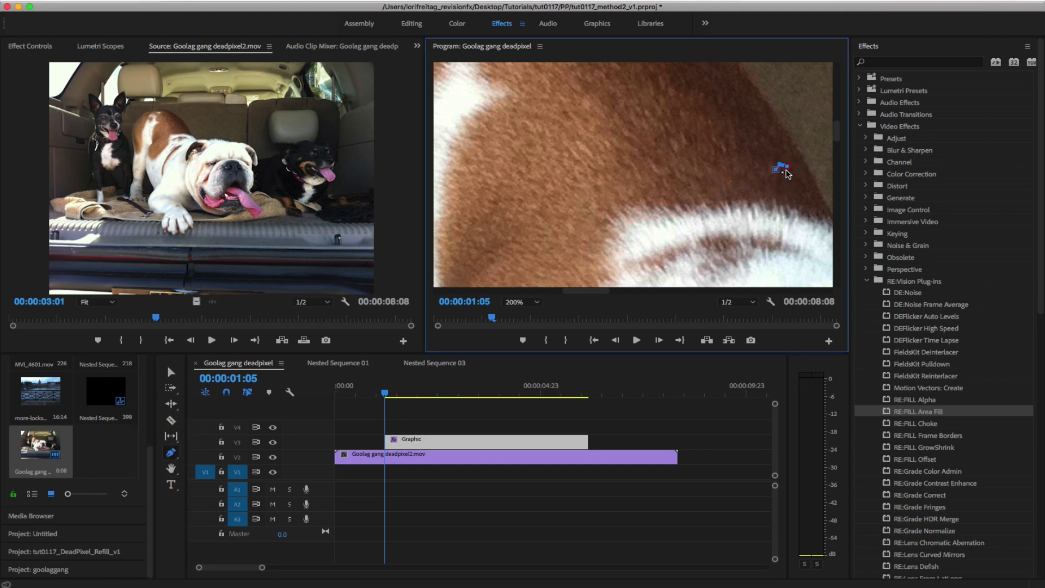
left_click(780, 171)
left_click(170, 372)
left_click_drag(386, 442, 336, 442)
left_click_drag(588, 442, 677, 444)
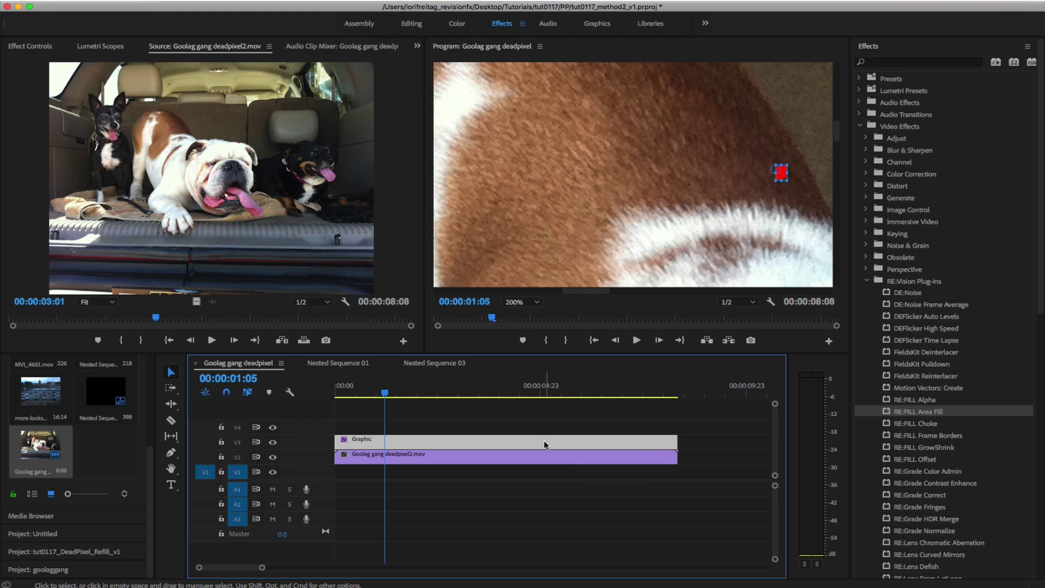
left_click_drag(544, 444, 513, 473)
Nest the shape as Nested Sequence 04 and apply RE:FILL Area Fill to the bulldog clip
right_click(513, 473)
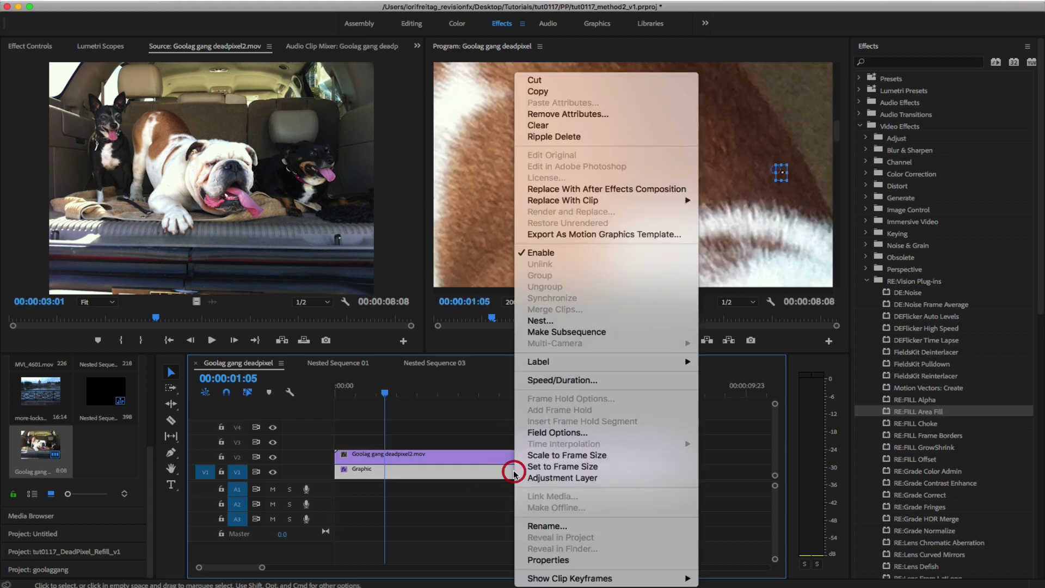
left_click(594, 320)
left_click(561, 315)
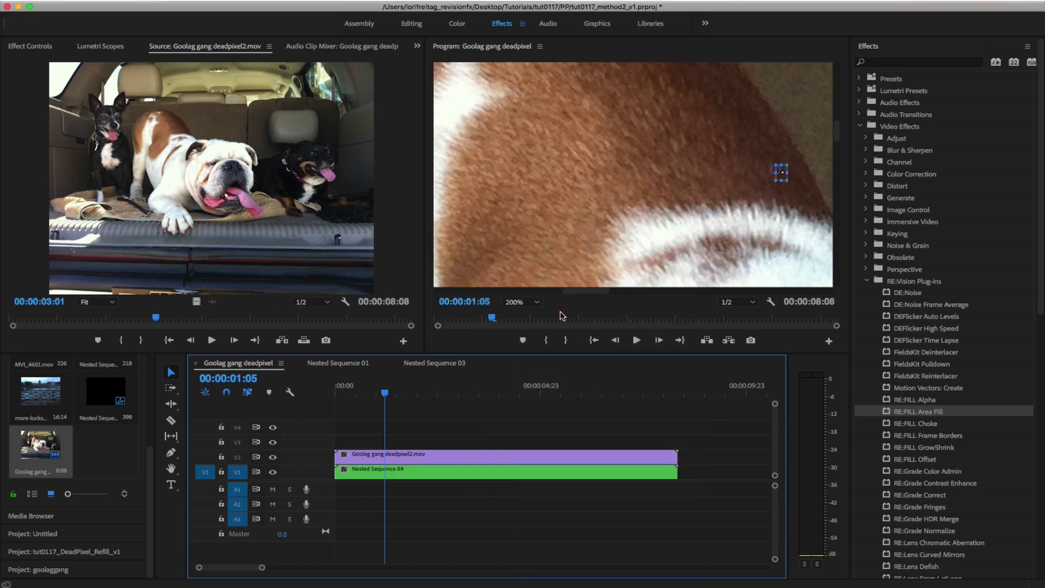
left_click(506, 457)
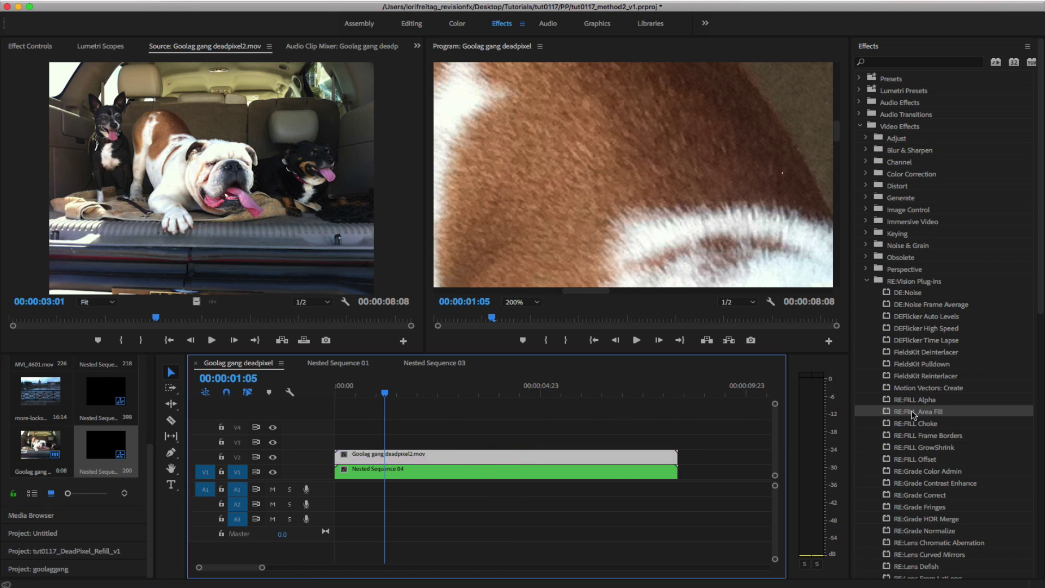
left_click_drag(914, 412, 613, 457)
Choose Process Mode Filled, ALT Source Video 1, Invert Holes? off, and Fill Method Blended Neighborhood
left_click(30, 46)
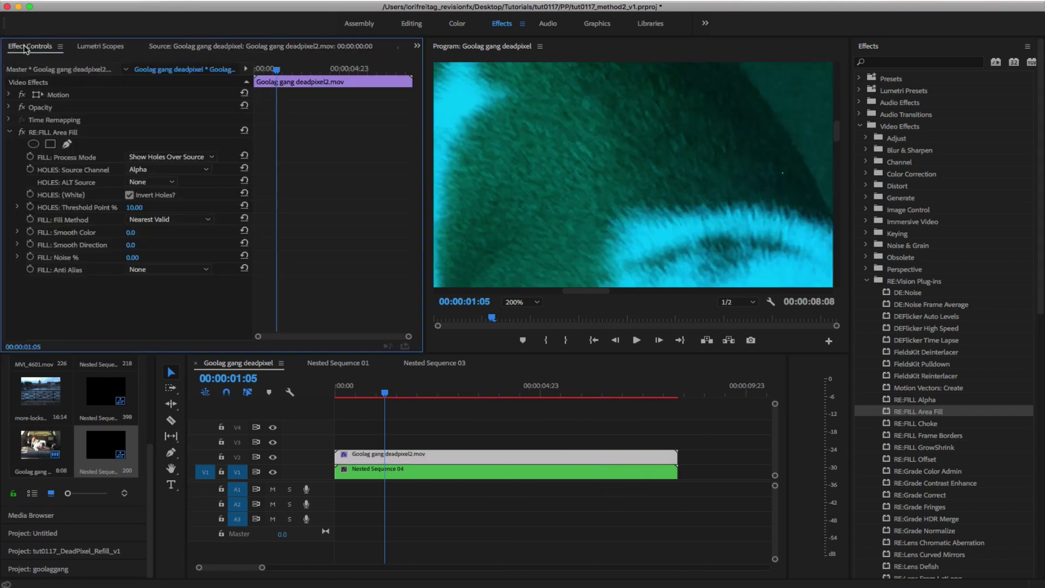
left_click(148, 158)
left_click(151, 175)
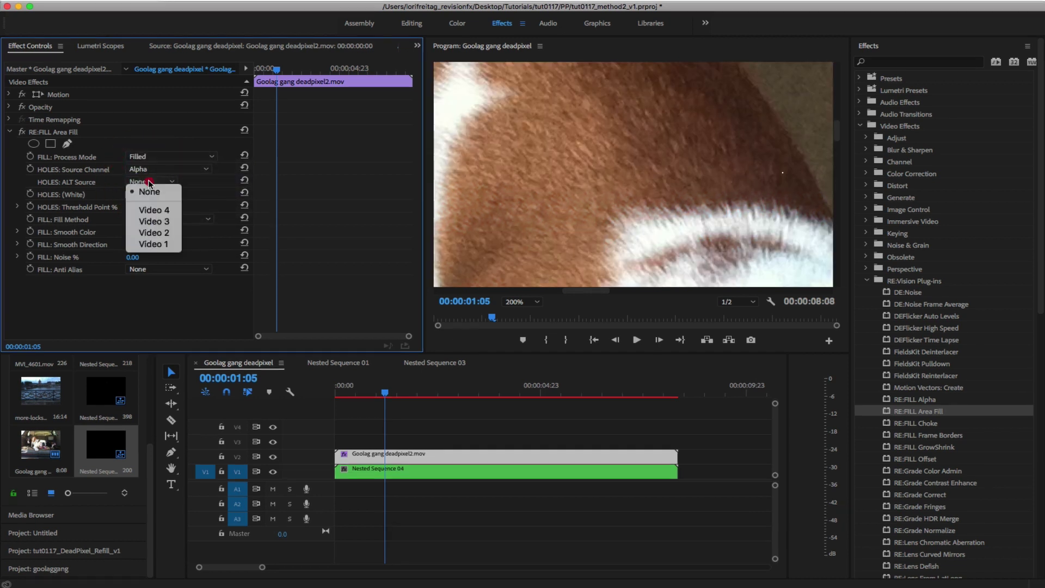
left_click(148, 181)
left_click(152, 242)
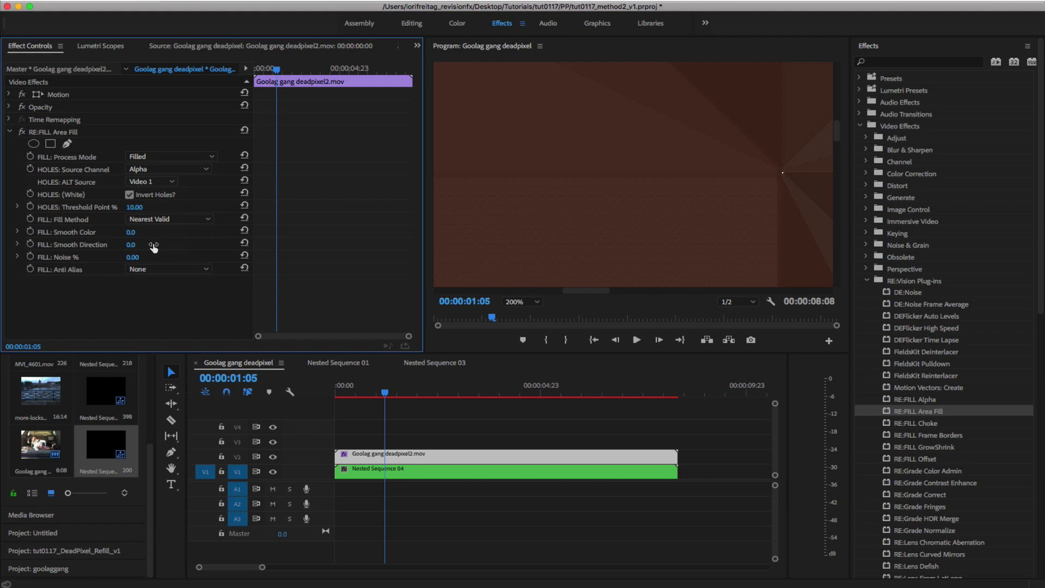
left_click(130, 195)
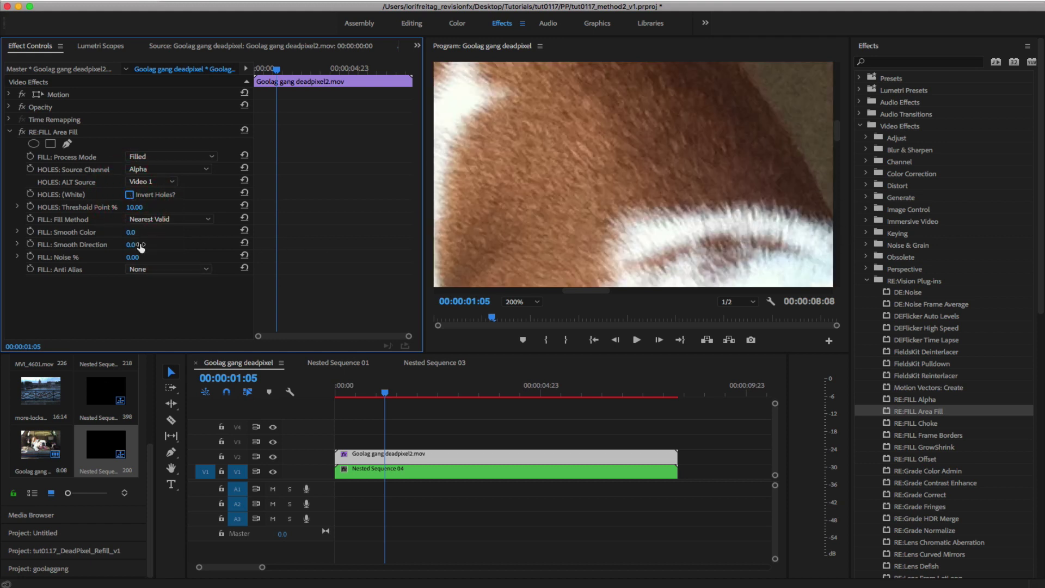
left_click(168, 219)
left_click(175, 227)
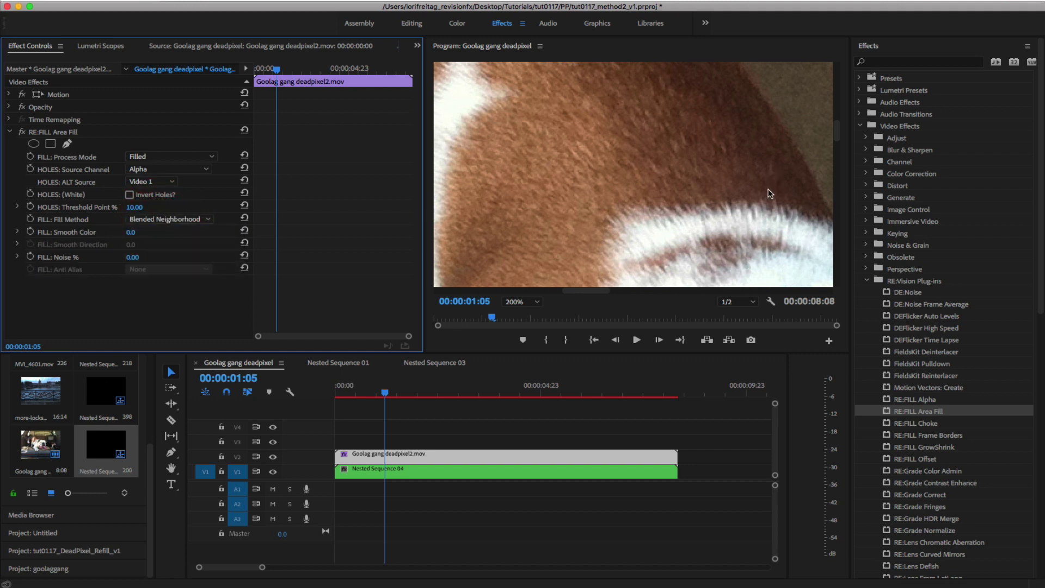
Inspect the repaired bulldog fur at 100% zoom, then set the Program Monitor back to Fit
left_click(522, 301)
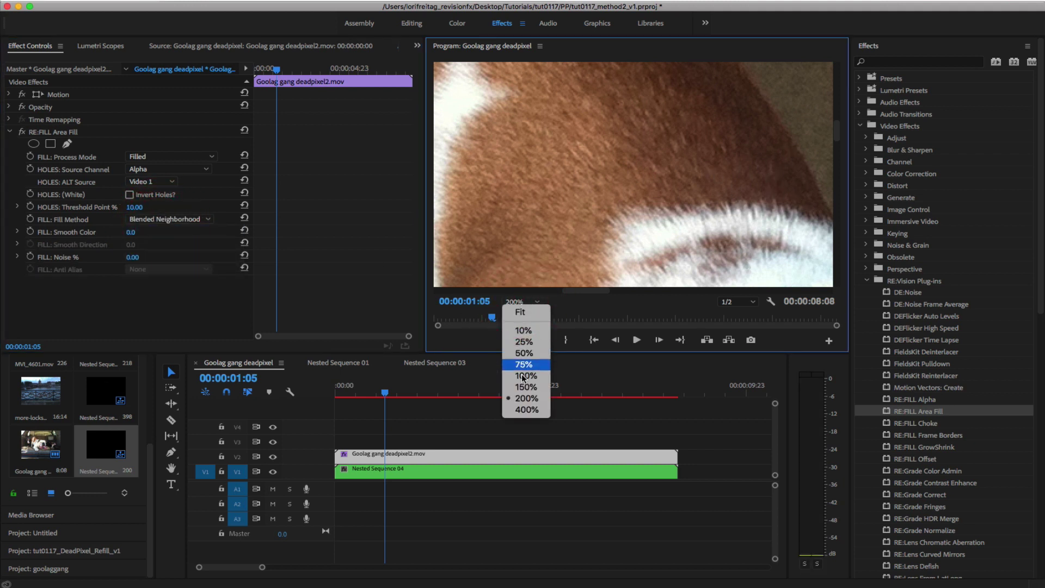
left_click(524, 377)
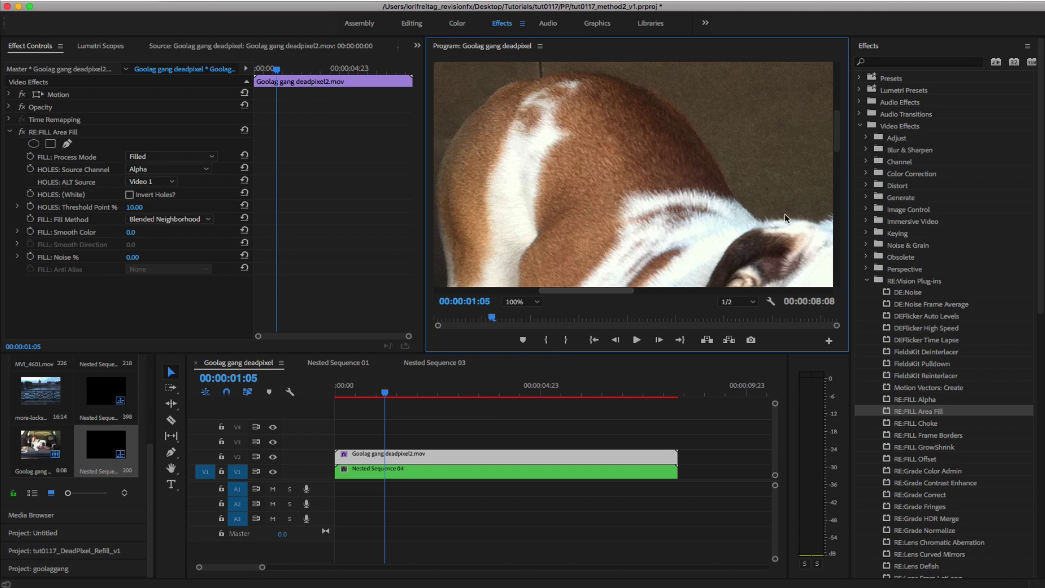
mouse_move(589, 295)
left_mouse_down()
mouse_move(609, 295)
mouse_move(595, 294)
left_mouse_up()
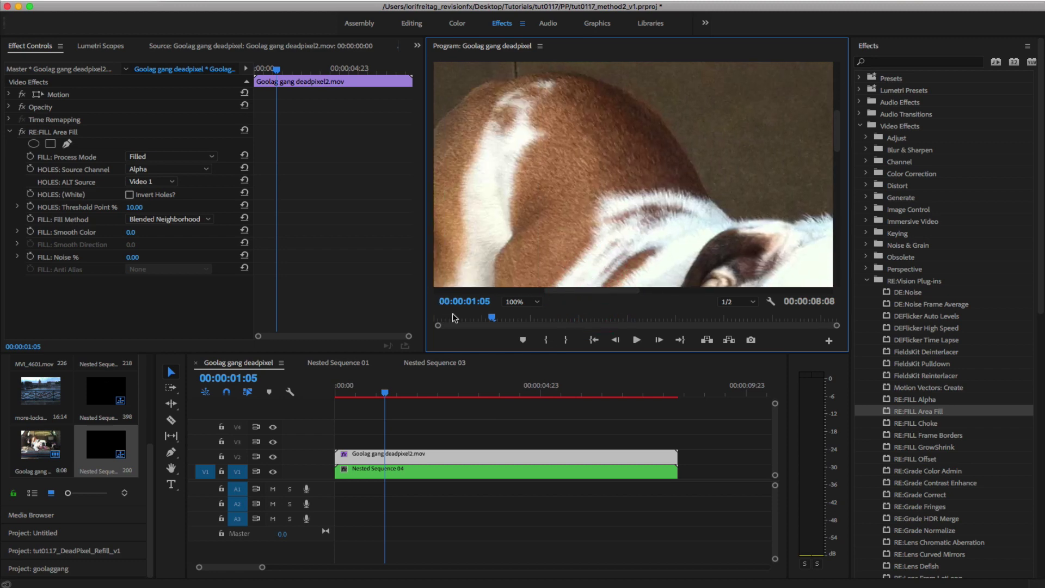
left_click(513, 302)
left_click(515, 308)
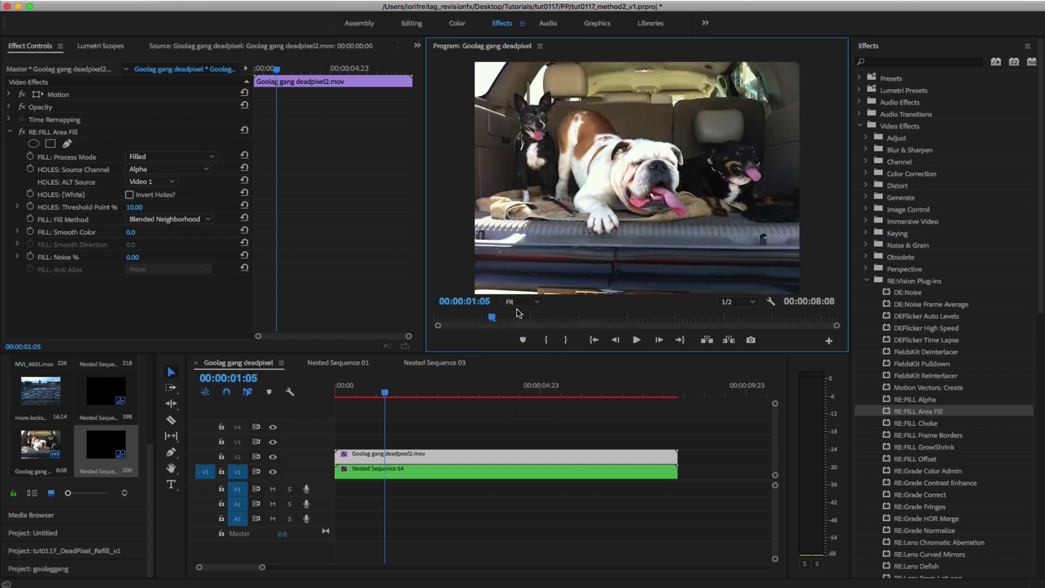